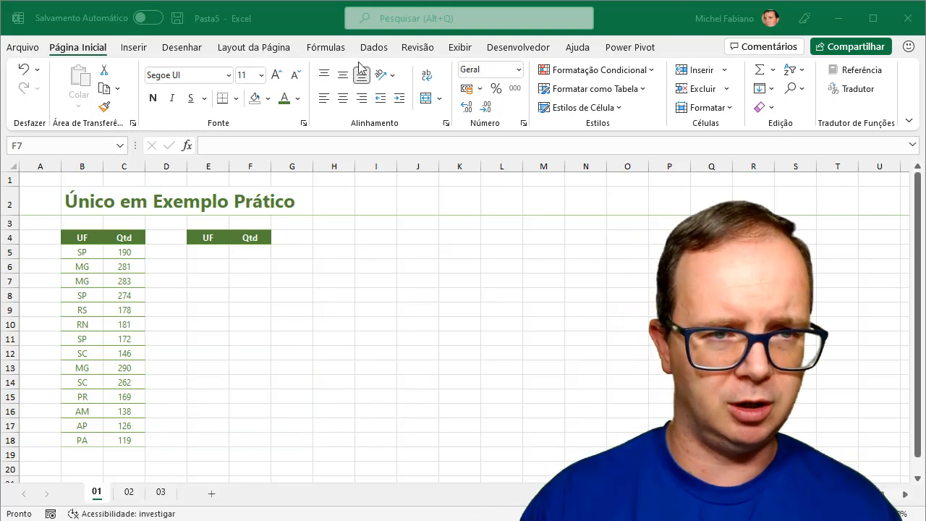
Collapse the ribbon to free vertical space and enlarge the sheet view
{"action": "left_click", "coordinate": [94, 54]}
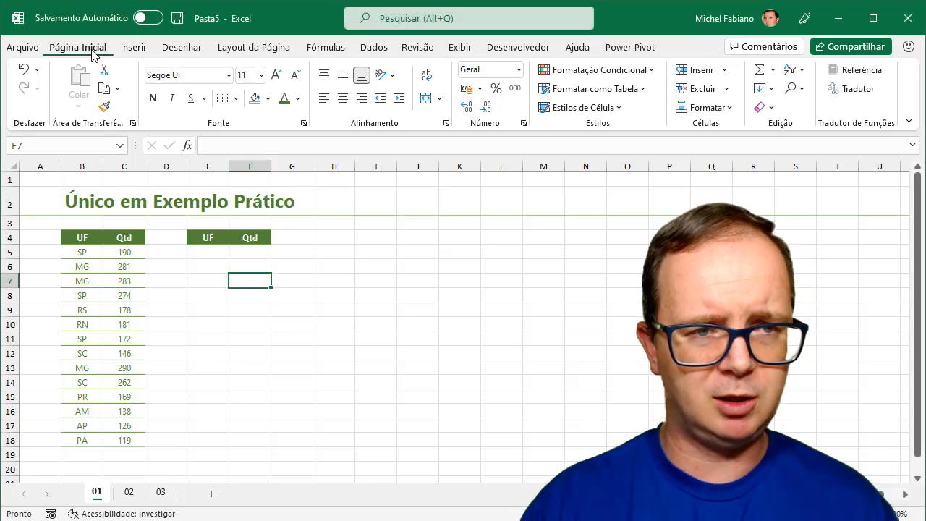
{"action": "double_click", "coordinate": [91, 50]}
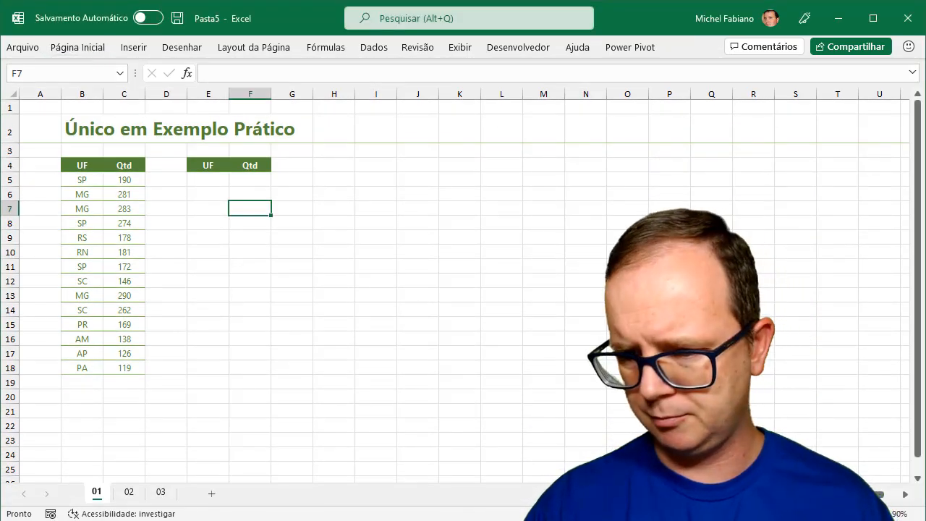
{"action": "scroll", "coordinate": [455, 290], "scroll_direction": "up", "scroll_amount": 2}
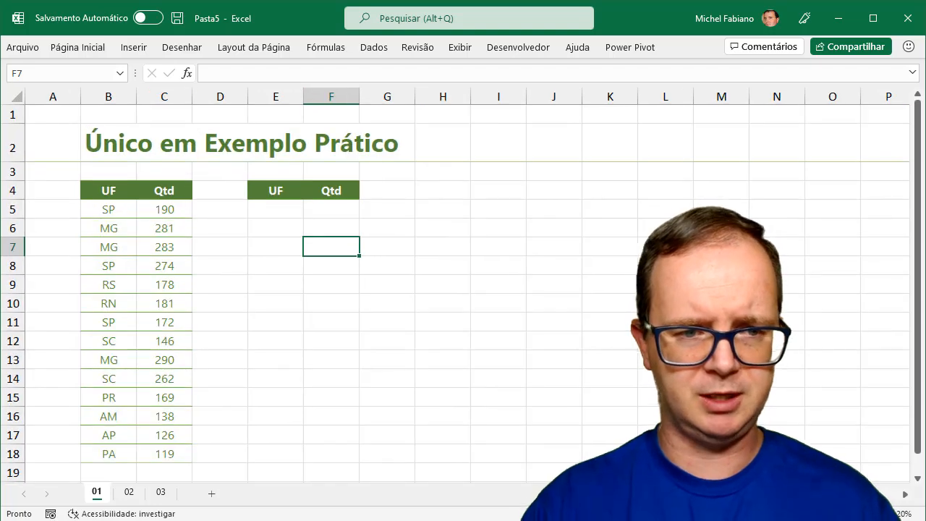
Hide the sheet gridlines by unchecking Linhas de Grade under Exibir > Mostrar
{"action": "left_click", "coordinate": [461, 48]}
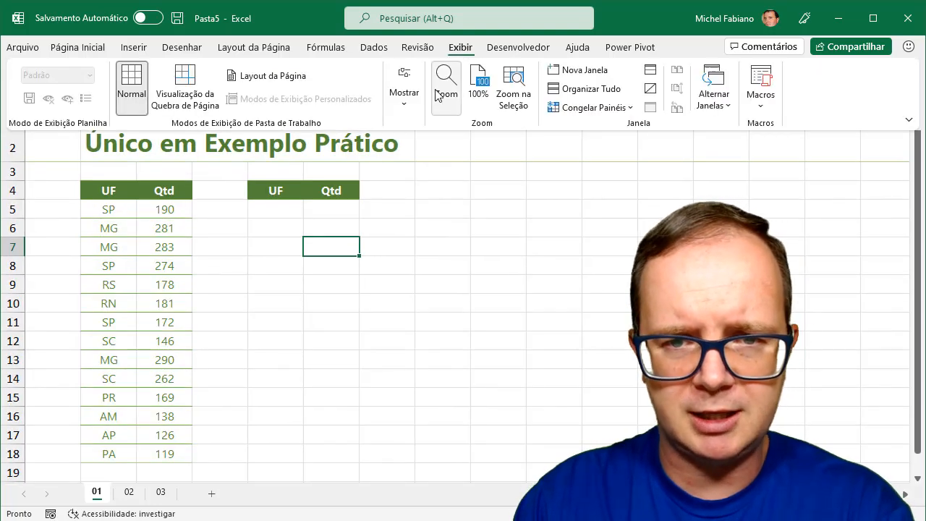
{"action": "left_click", "coordinate": [409, 96]}
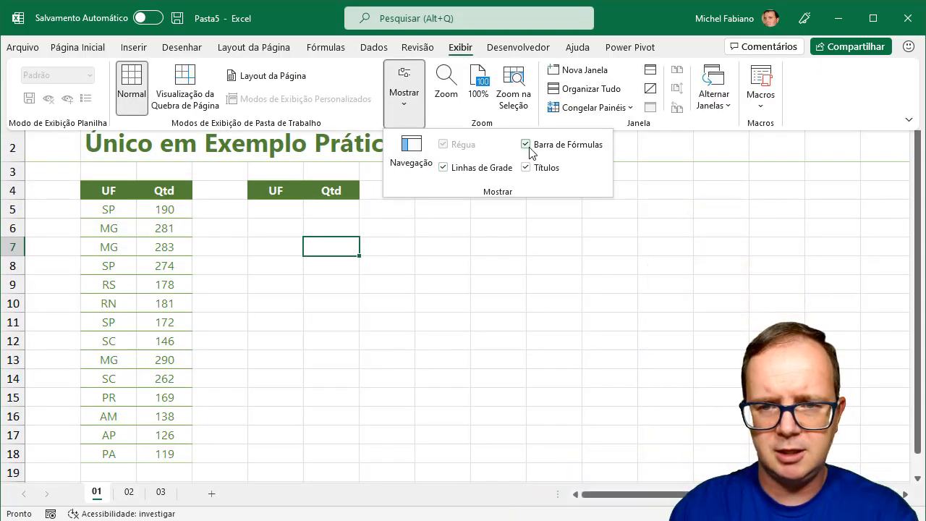
{"action": "left_click", "coordinate": [486, 168]}
{"action": "left_click", "coordinate": [336, 258]}
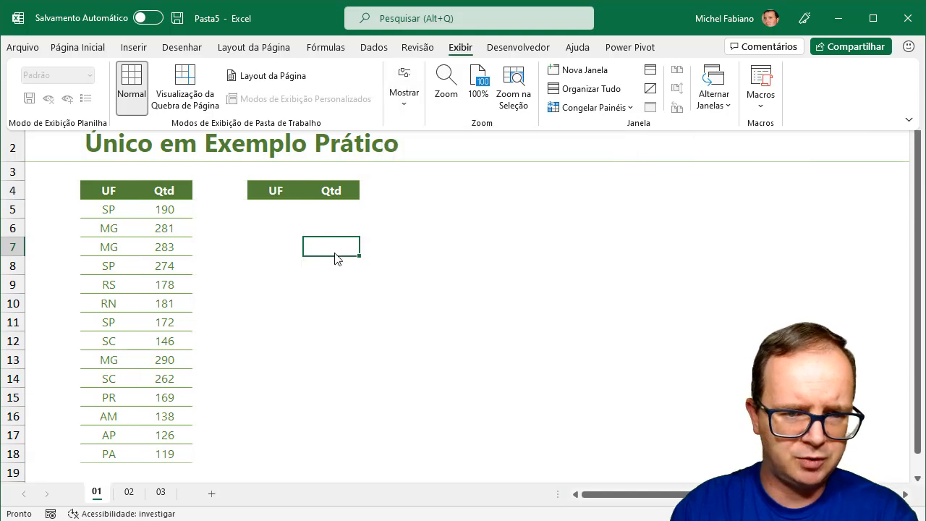
{"action": "left_click", "coordinate": [119, 223]}
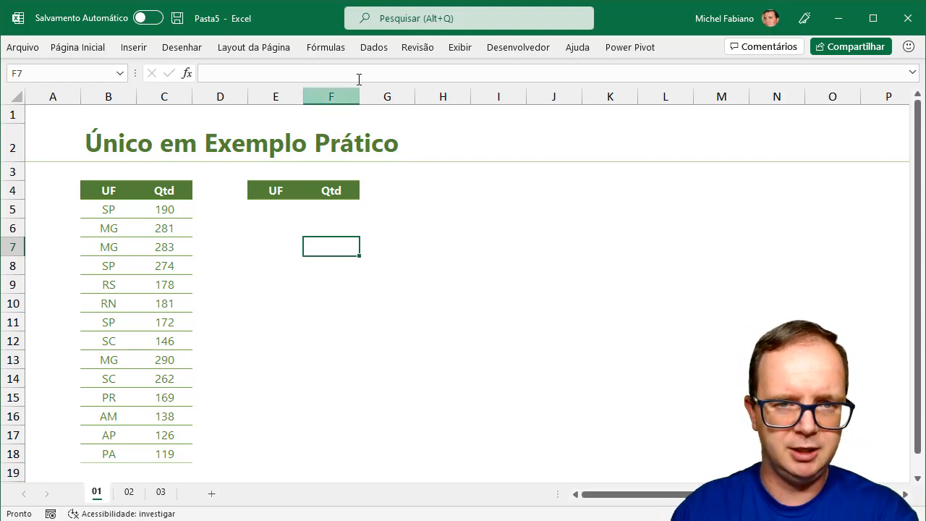
{"action": "left_click", "coordinate": [376, 52]}
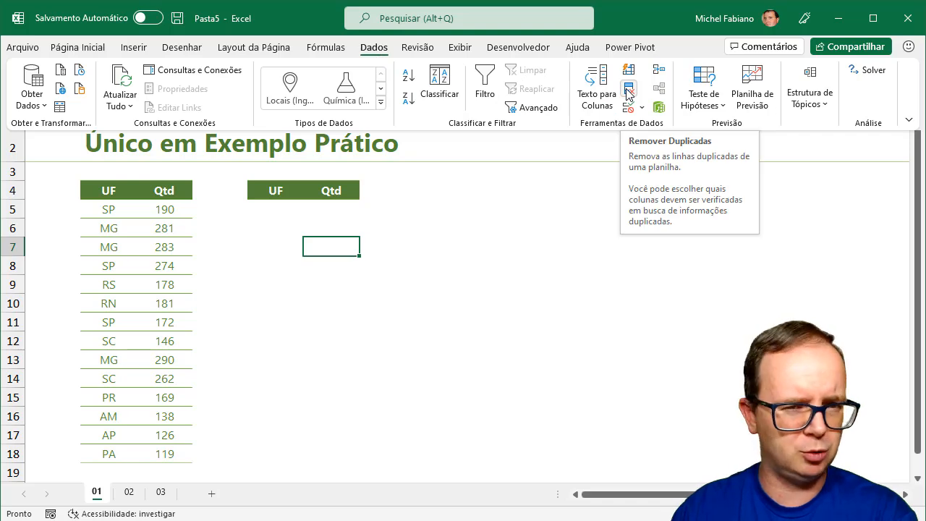
{"action": "left_click", "coordinate": [278, 218]}
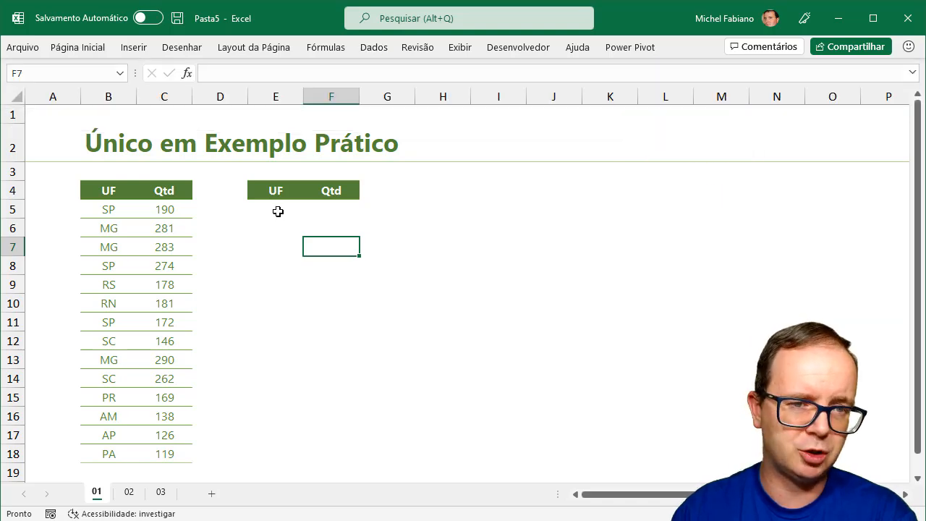
{"action": "left_click", "coordinate": [278, 211]}
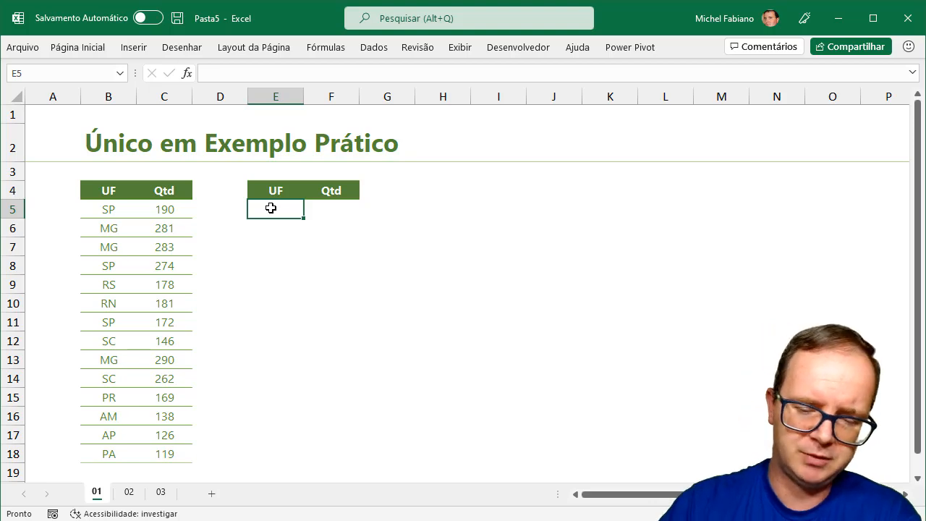
Enter =ÚNICO(B5:B18;FALSO) in E5 so the distinct states spill from SP to PA
{"action": "type", "text": "=ún"}
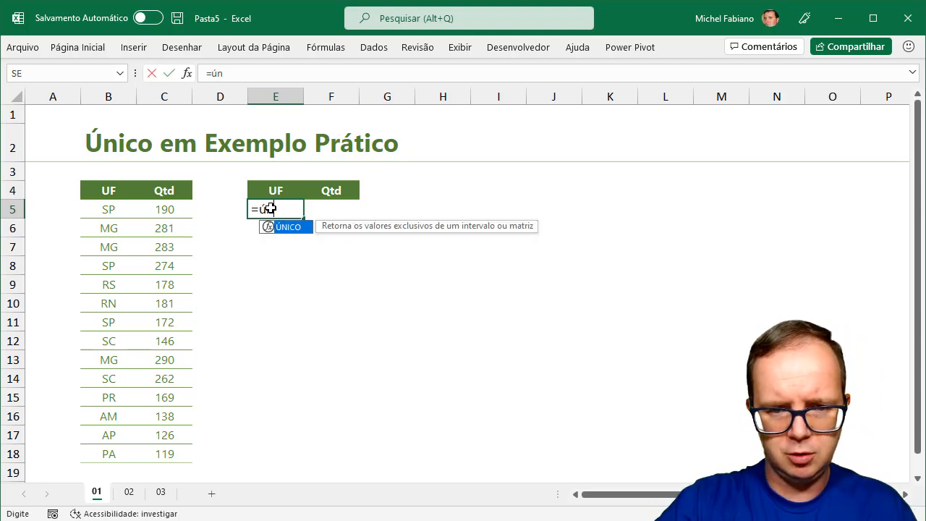
{"action": "type", "text": "ico("}
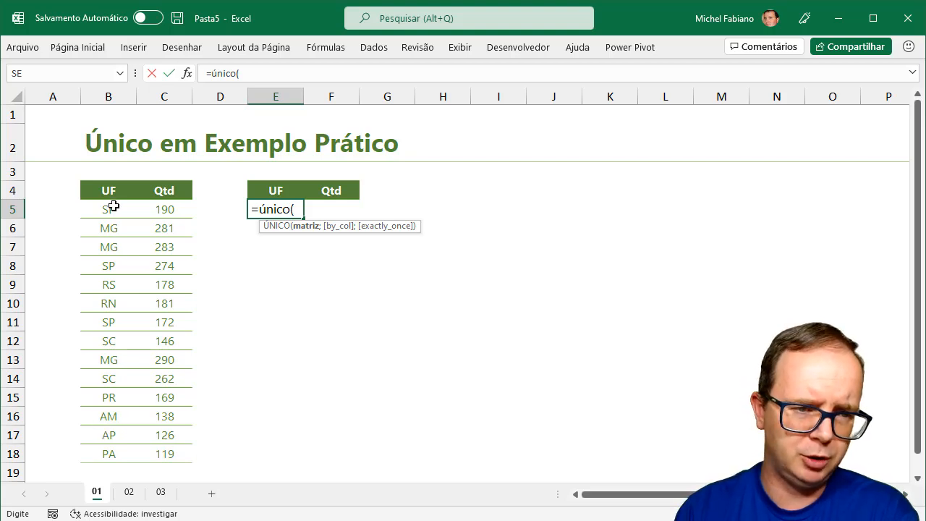
{"action": "left_click_drag", "start_coordinate": [114, 207], "coordinate": [109, 448]}
{"action": "type", "text": ";"}
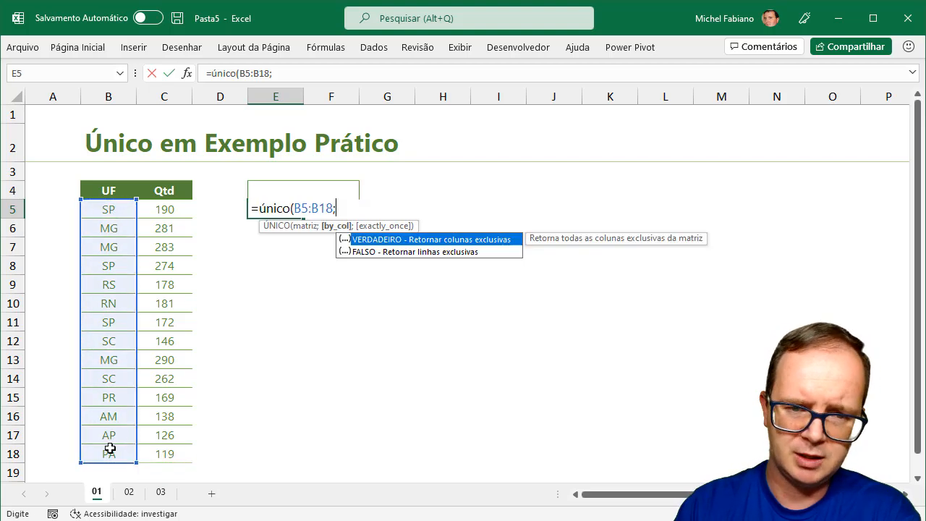
{"action": "double_click", "coordinate": [463, 252]}
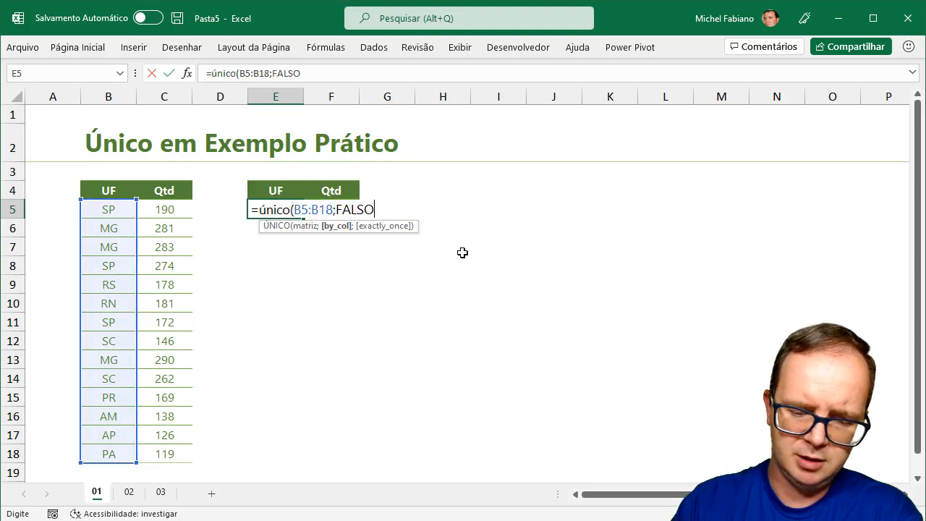
{"action": "type", "text": ")"}
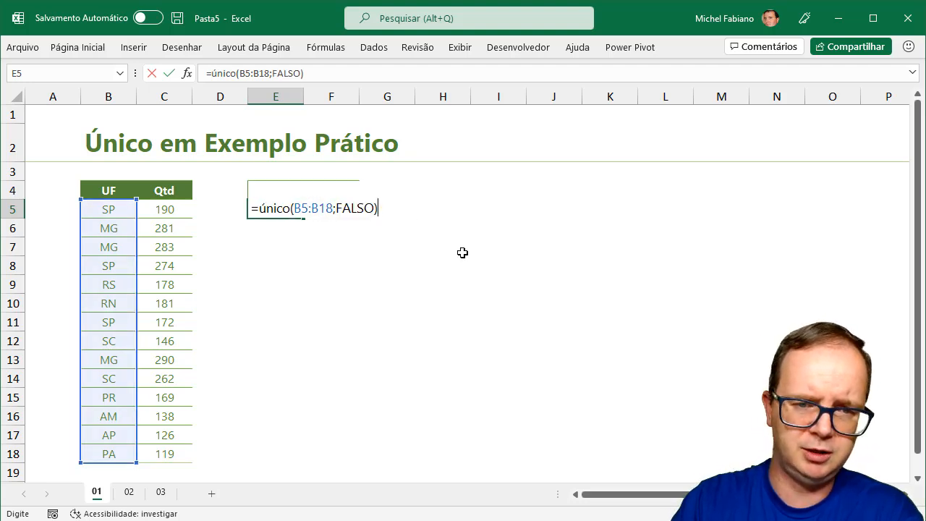
{"action": "key", "text": "Return"}
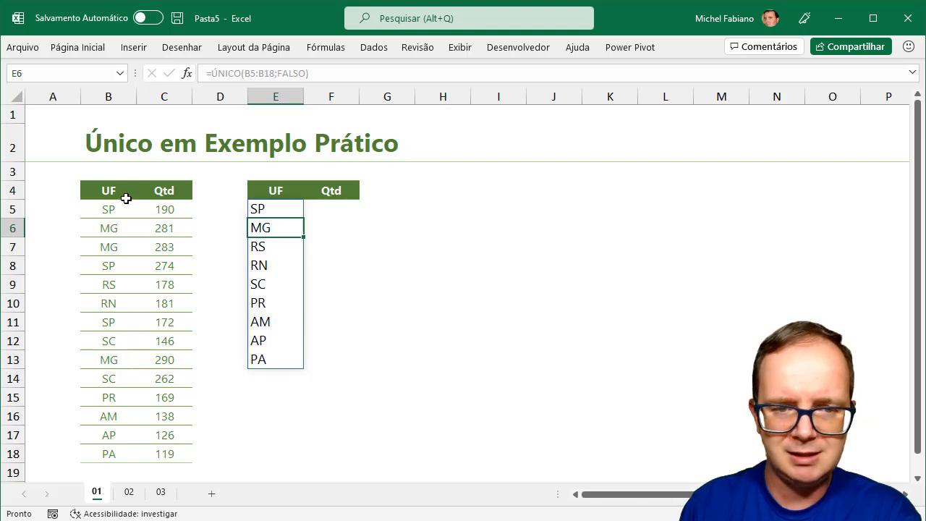
Enter =SOMASE(B:B;E5;C:C) in F5 and fill it down through F13
{"action": "left_click", "coordinate": [336, 209]}
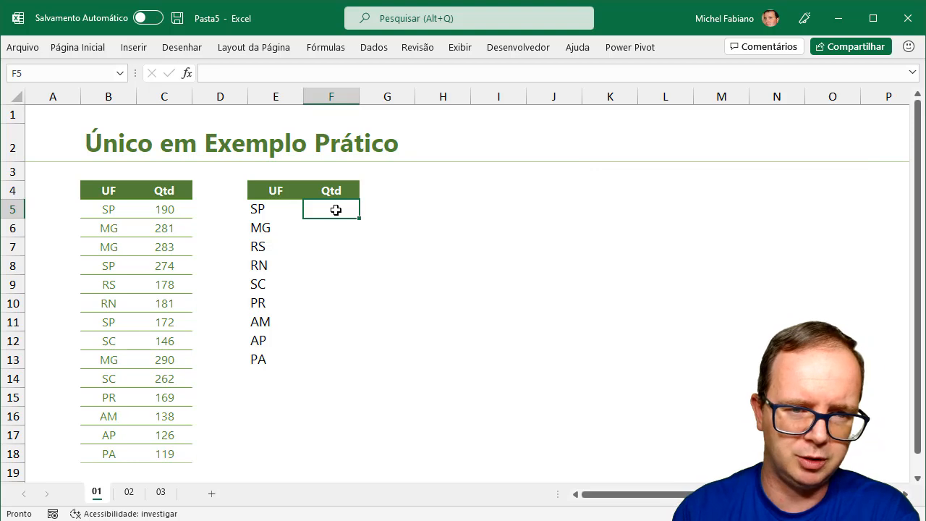
{"action": "type", "text": "="}
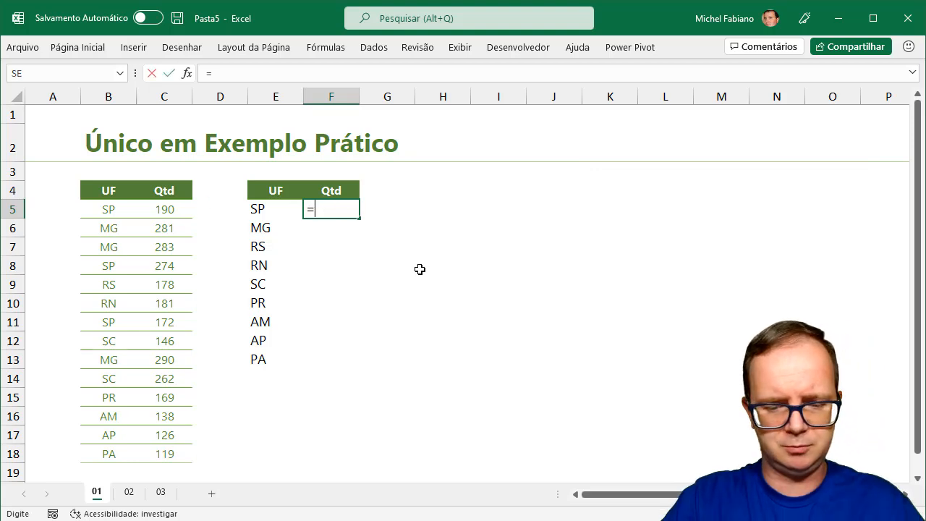
{"action": "type", "text": "somase("}
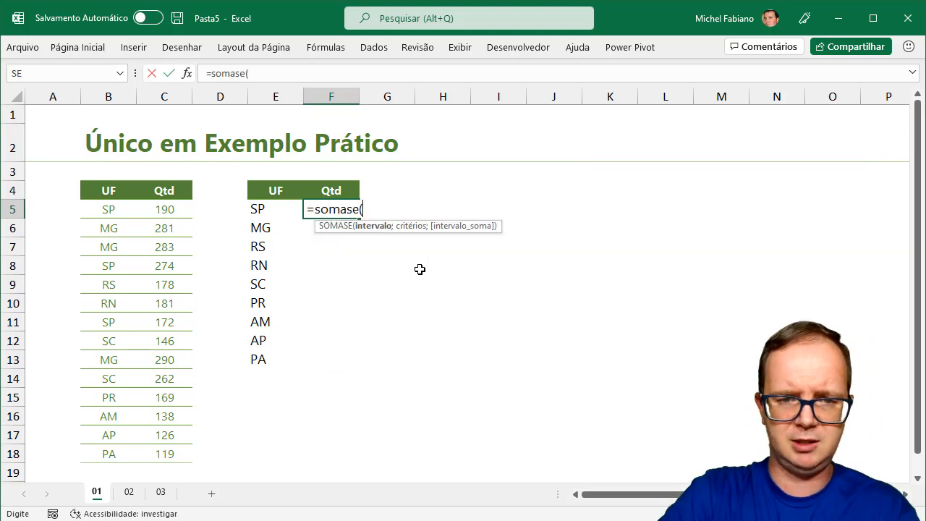
{"action": "left_click", "coordinate": [108, 97]}
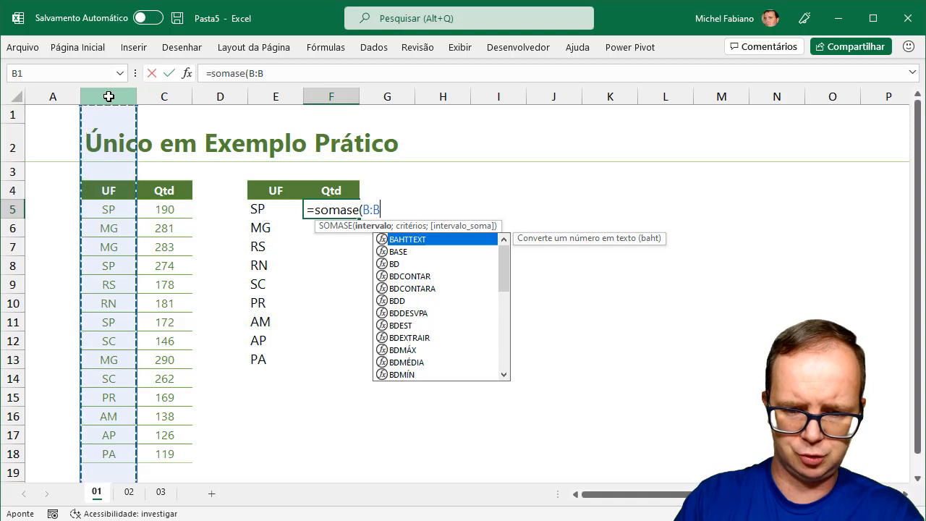
{"action": "type", "text": ";"}
{"action": "left_click", "coordinate": [267, 207]}
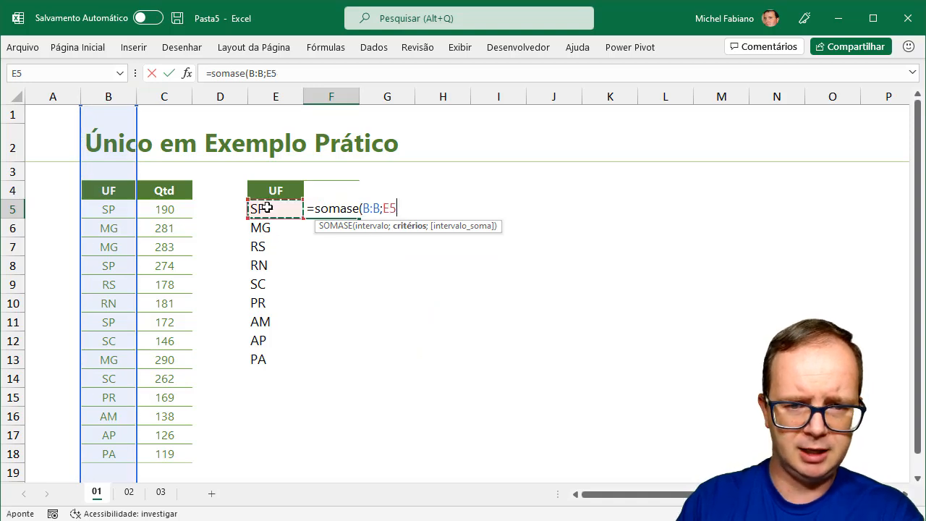
{"action": "type", "text": ";"}
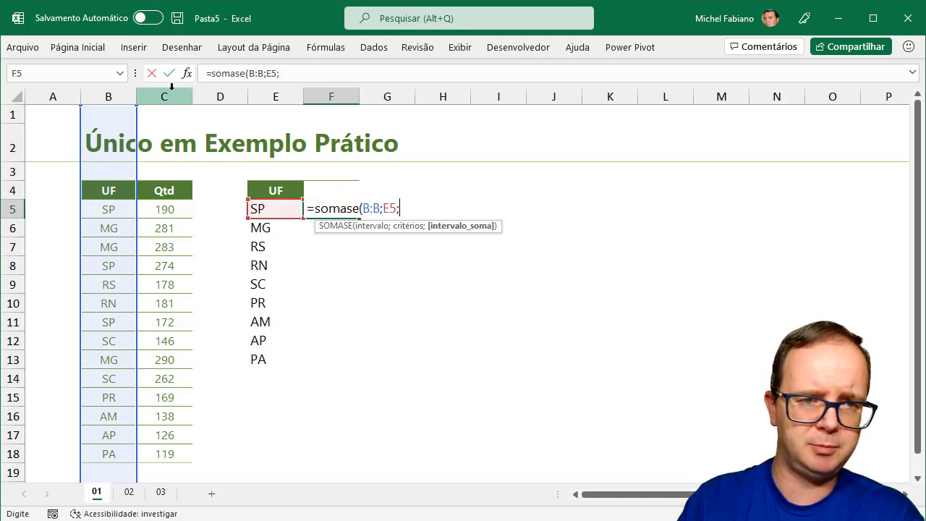
{"action": "left_click", "coordinate": [171, 91]}
{"action": "type", "text": ")"}
{"action": "key", "text": "Return"}
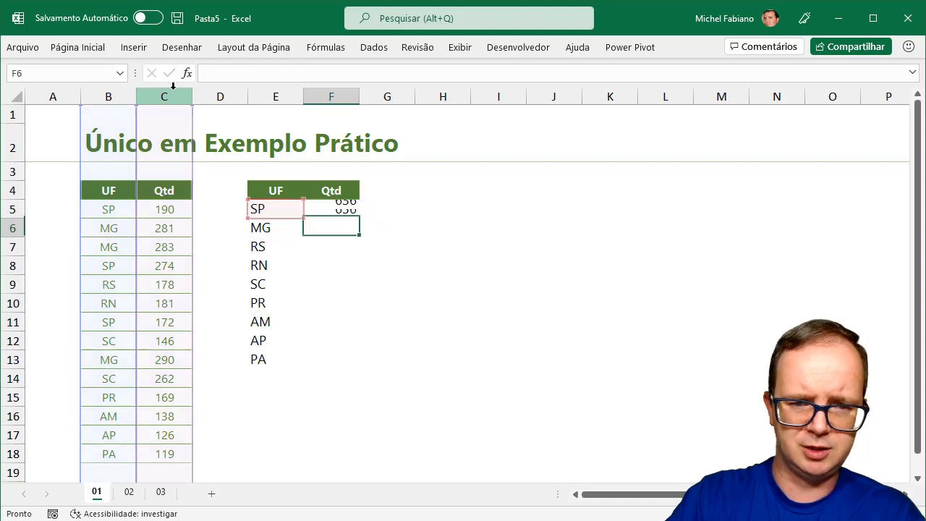
{"action": "left_click", "coordinate": [351, 208]}
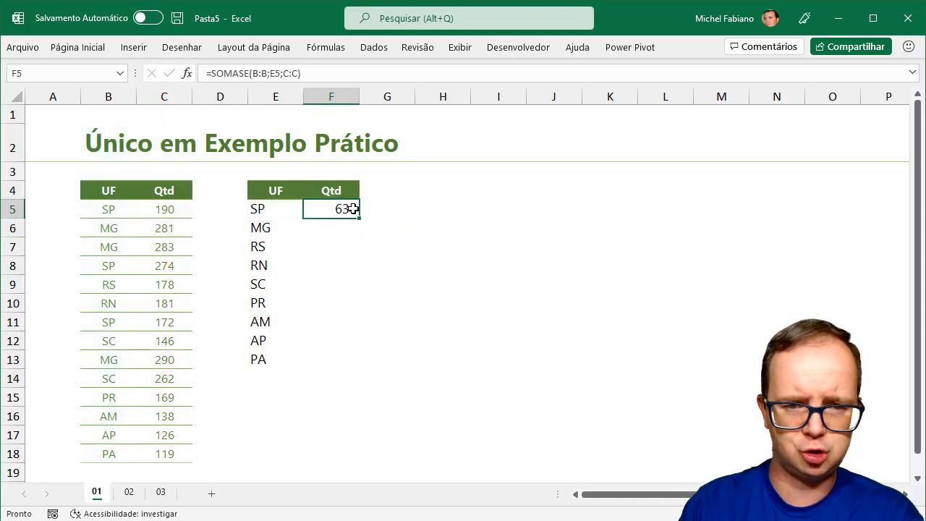
{"action": "left_click_drag", "start_coordinate": [361, 218], "coordinate": [361, 366]}
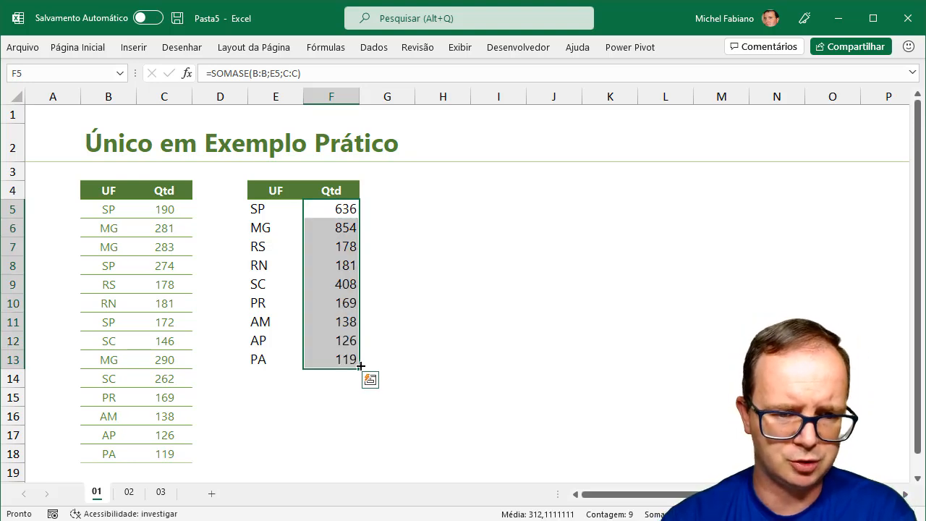
Delete PA from B18 to test the updating lists, then undo the deletion
{"action": "left_click", "coordinate": [109, 454]}
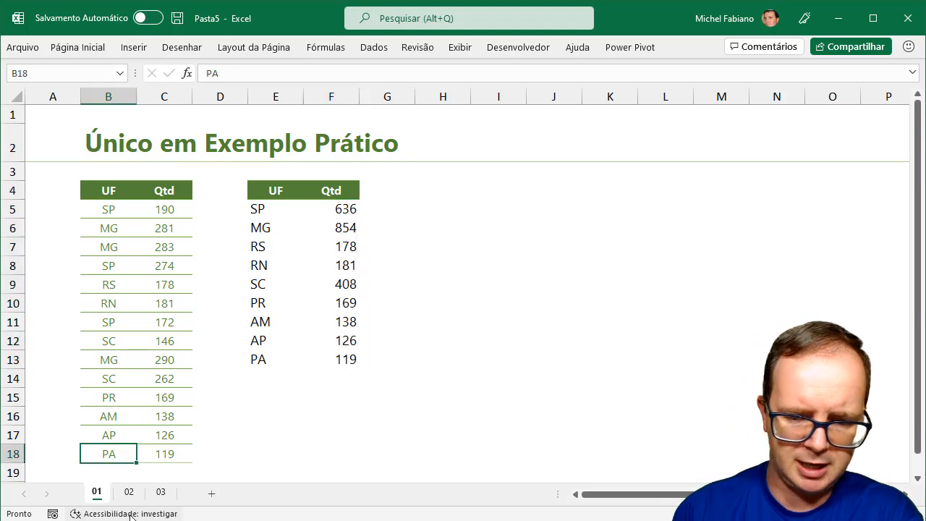
{"action": "key", "text": "Delete"}
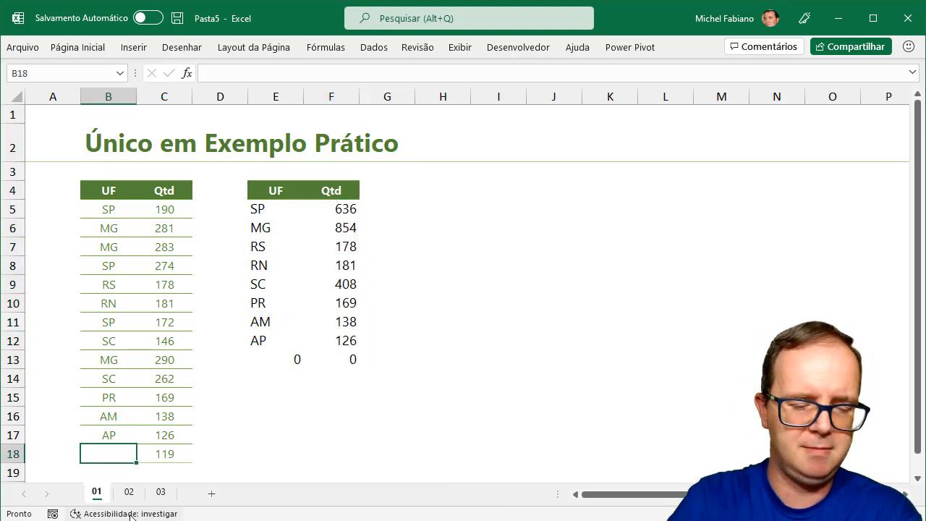
{"action": "key", "text": "ctrl+z"}
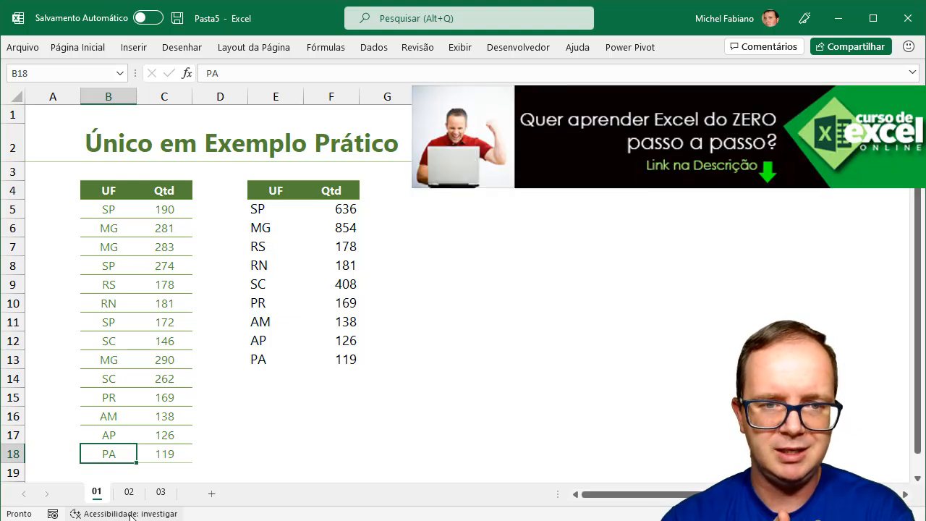
Type the header UF into cell H4
{"action": "left_click", "coordinate": [426, 189]}
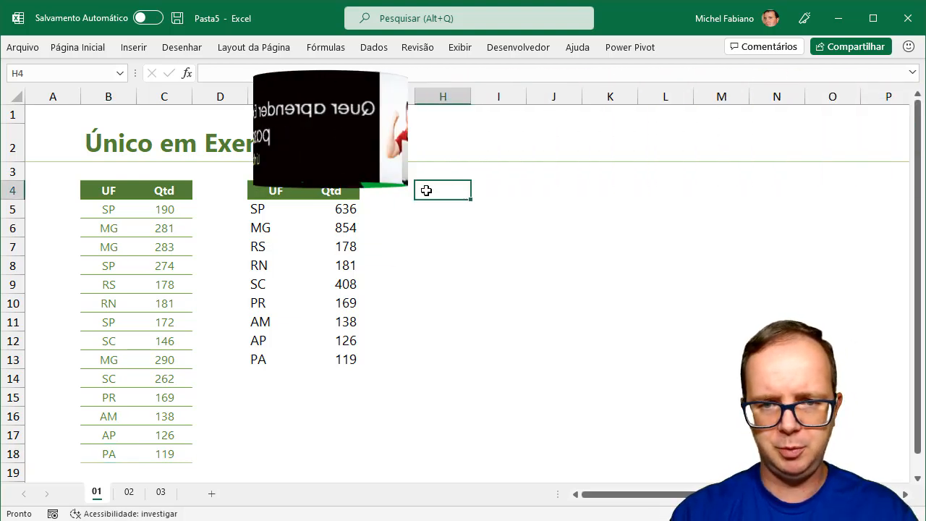
{"action": "type", "text": "UF"}
{"action": "key", "text": "Return"}
Enter =ÚNICO(B5:B18;FALSO;FALSO) in H5 to spill the nine distinct states
{"action": "type", "text": "=ún"}
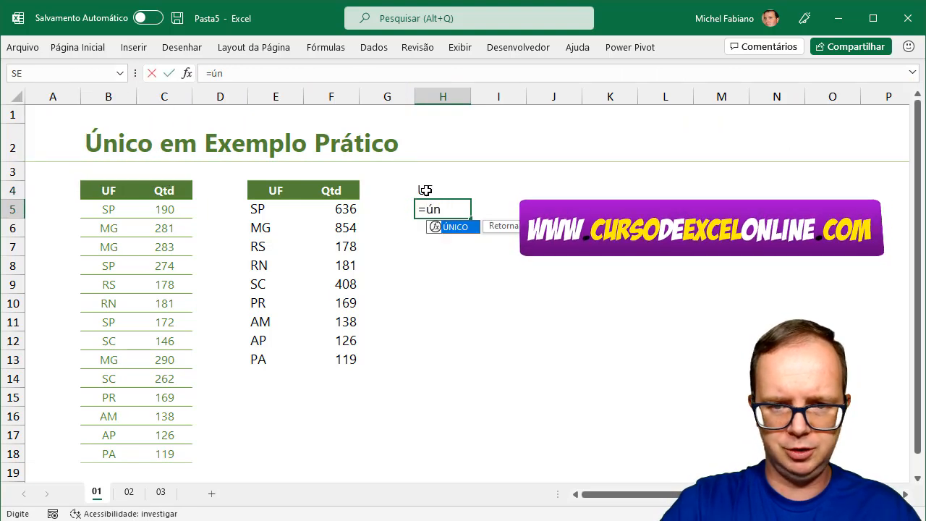
{"action": "type", "text": "ico("}
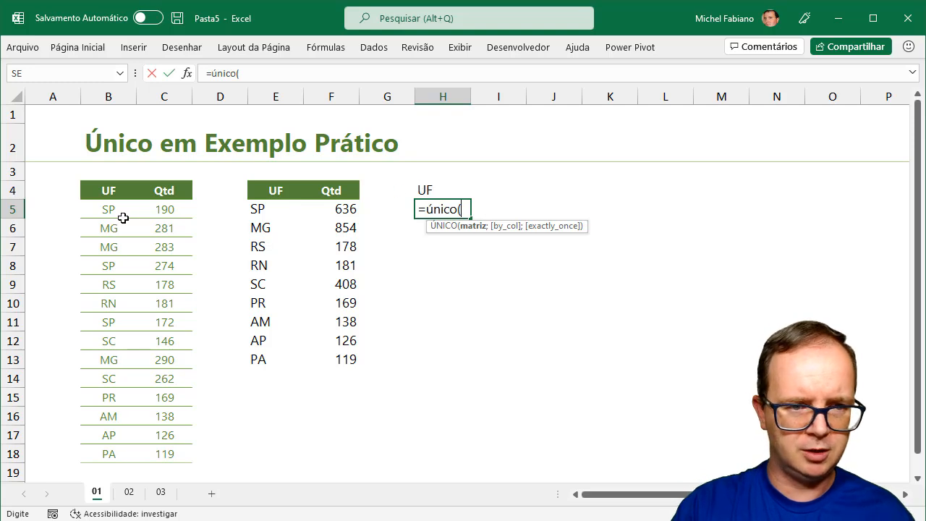
{"action": "left_click", "coordinate": [118, 210]}
{"action": "left_click_drag", "start_coordinate": [118, 210], "coordinate": [117, 455]}
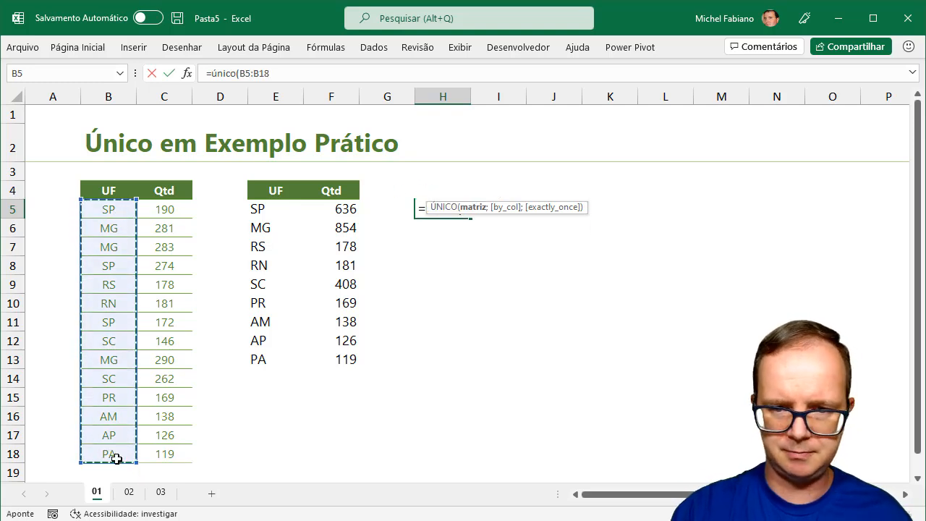
{"action": "type", "text": ";FALSO;"}
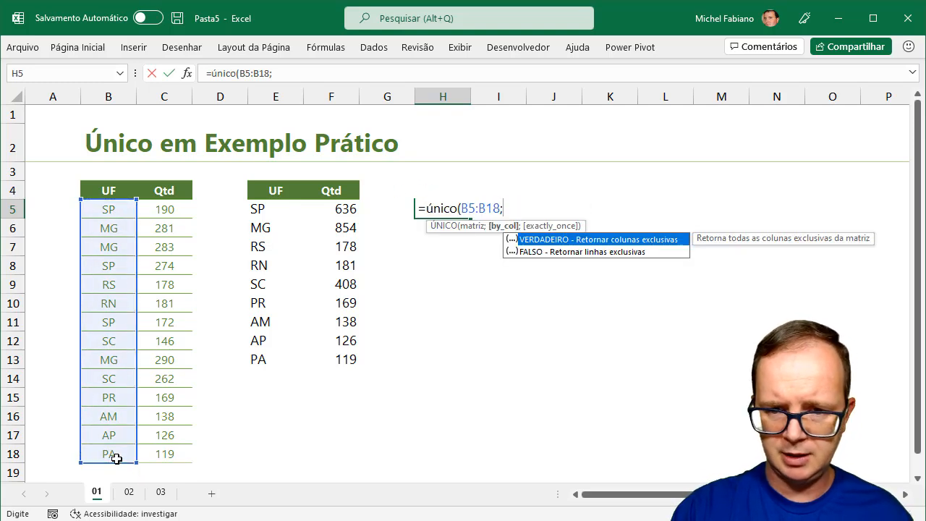
{"action": "double_click", "coordinate": [596, 252]}
{"action": "type", "text": ";"}
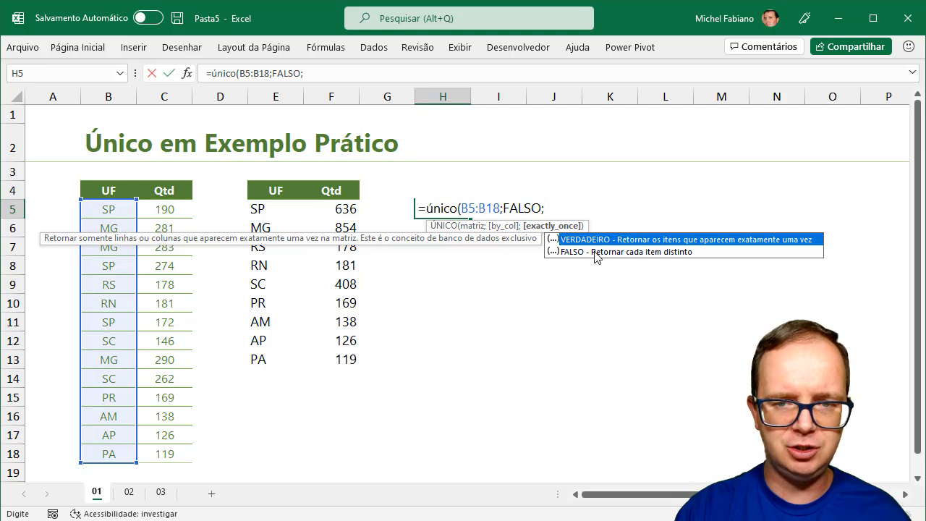
{"action": "double_click", "coordinate": [595, 251]}
{"action": "type", "text": ")"}
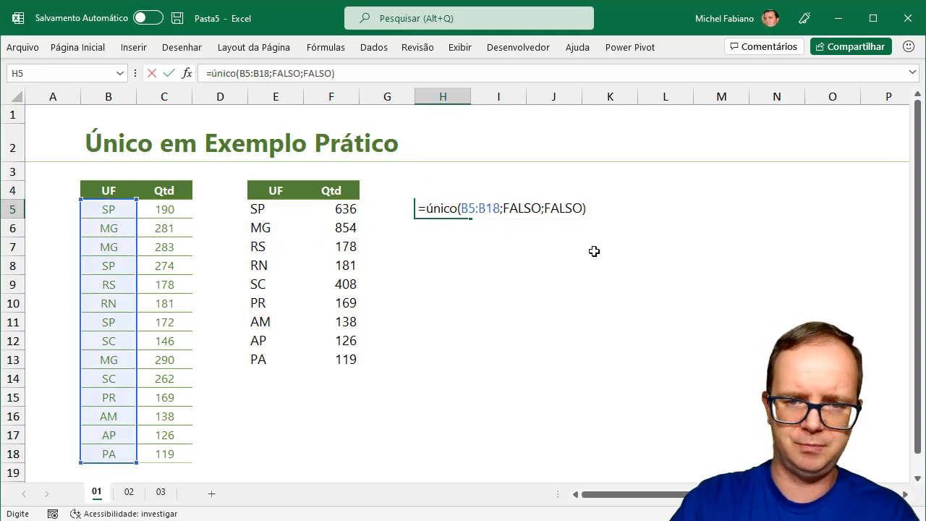
{"action": "key", "text": "Return"}
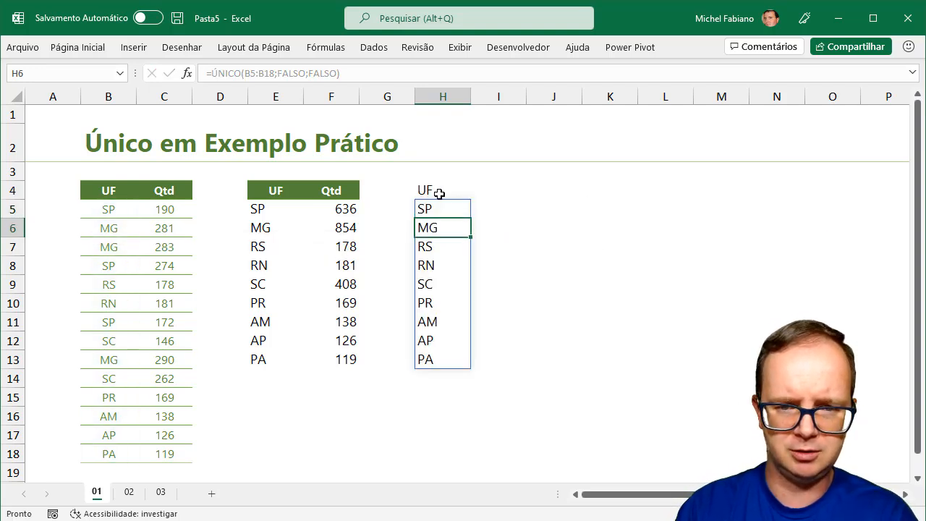
Change H5's last ÚNICO argument to VERDADEIRO for once-only states, then go to sheet 02
{"action": "left_click", "coordinate": [278, 216]}
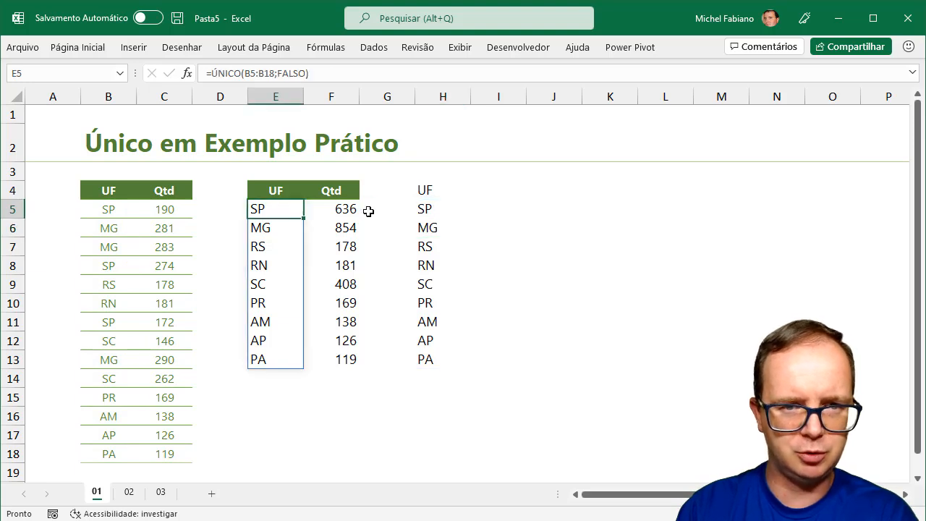
{"action": "left_click", "coordinate": [440, 208]}
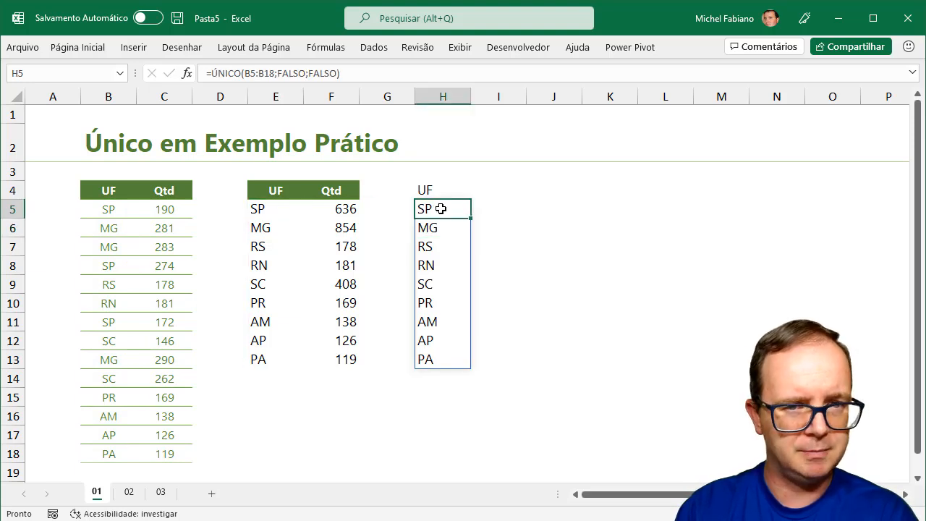
{"action": "double_click", "coordinate": [440, 208]}
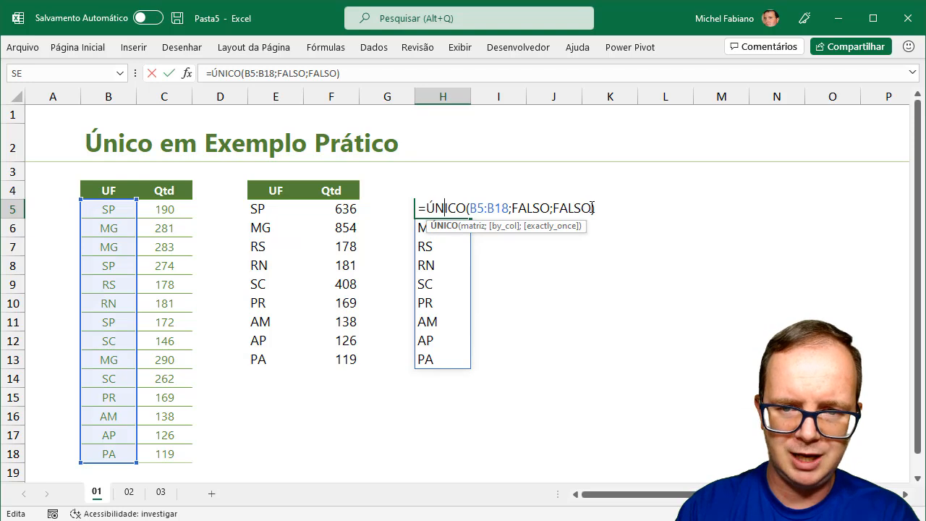
{"action": "key", "text": "BackSpace"}
{"action": "key", "text": "BackSpace"}
{"action": "key", "text": "BackSpace"}
{"action": "key", "text": "BackSpace"}
{"action": "key", "text": "BackSpace"}
{"action": "key", "text": "BackSpace"}
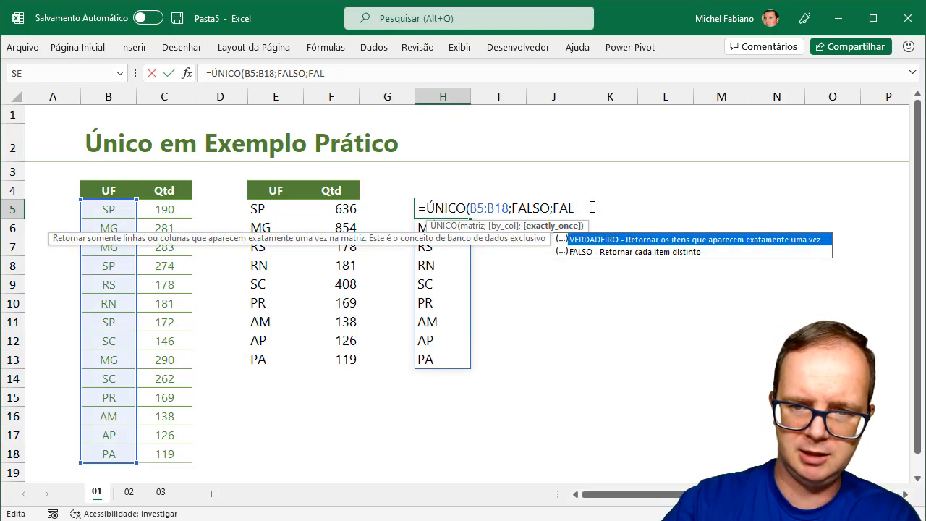
{"action": "double_click", "coordinate": [693, 240]}
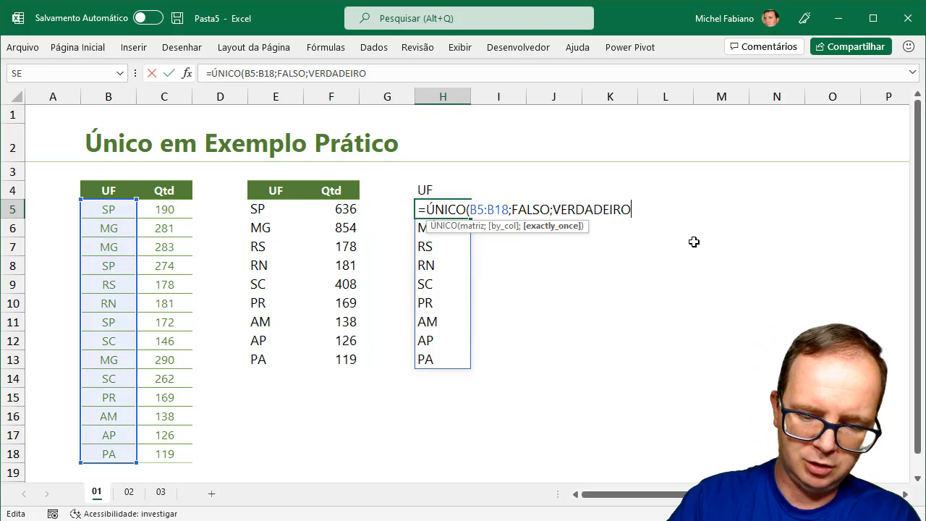
{"action": "type", "text": ")"}
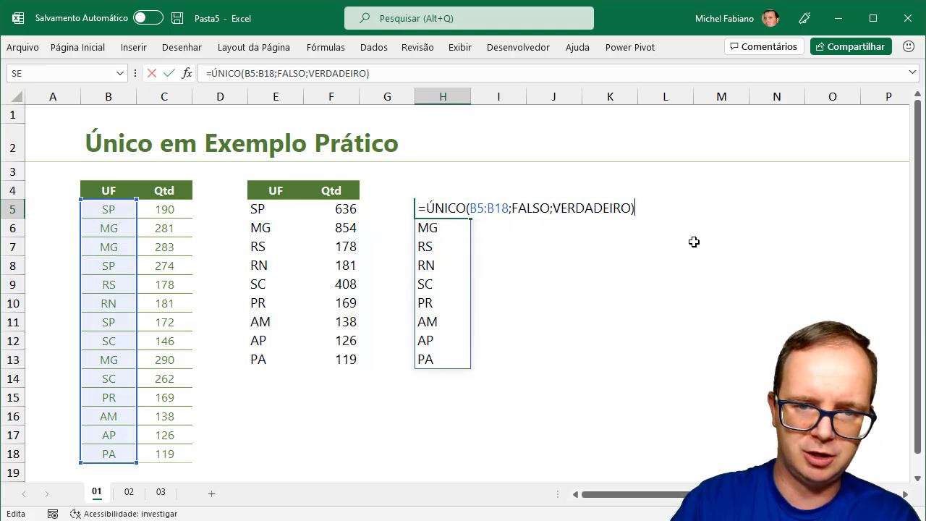
{"action": "key", "text": "Return"}
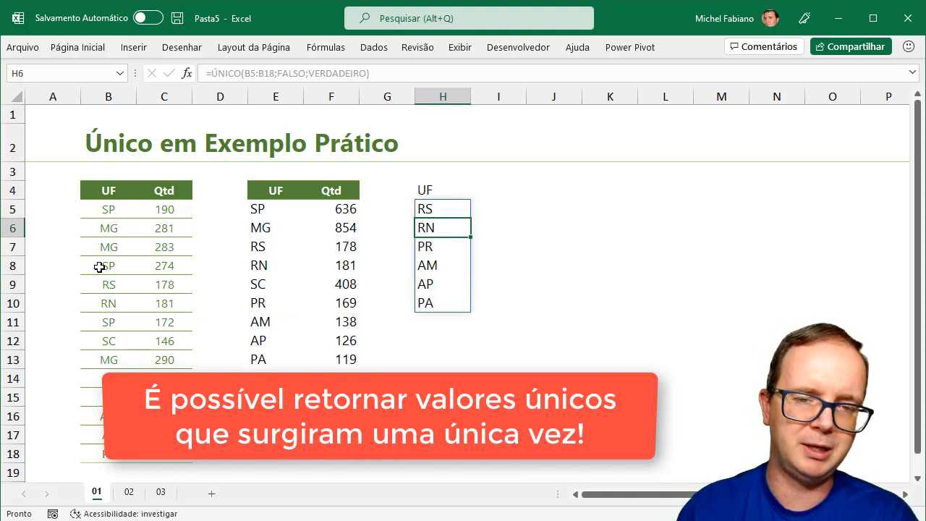
{"action": "left_click_drag", "start_coordinate": [113, 208], "coordinate": [93, 453]}
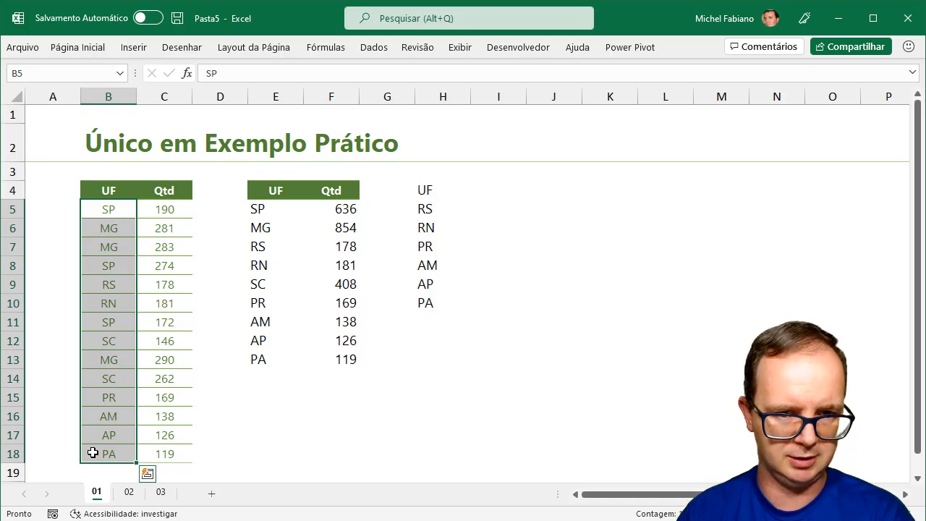
{"action": "left_click", "coordinate": [128, 492]}
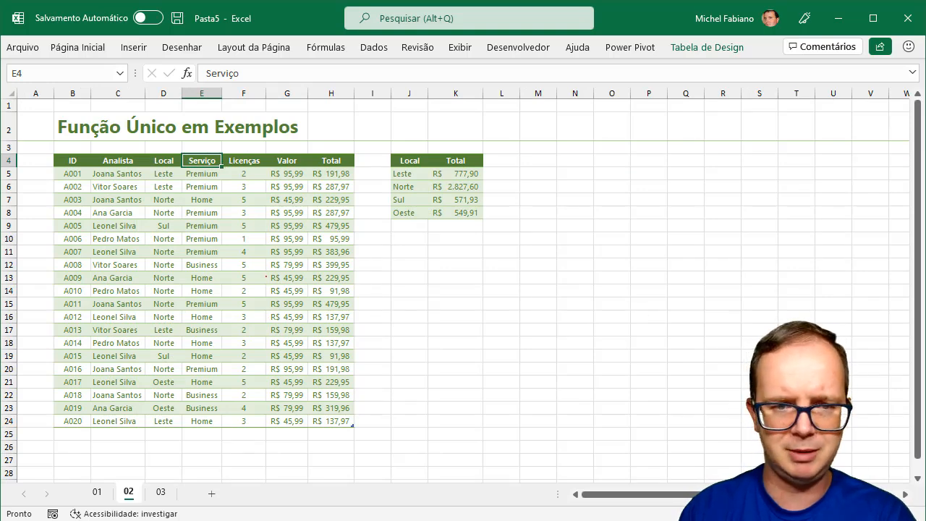
Uncheck Linhas de Grade under Exibir > Mostrar on sheet 02 and collapse the ribbon
{"action": "scroll", "coordinate": [463, 289], "scroll_direction": "up", "scroll_amount": 1}
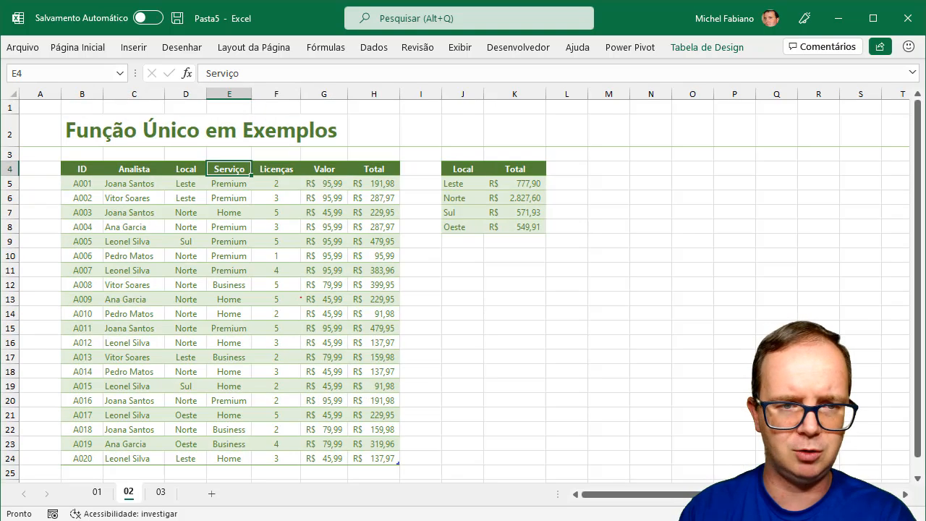
{"action": "left_click", "coordinate": [460, 47]}
{"action": "left_click", "coordinate": [413, 94]}
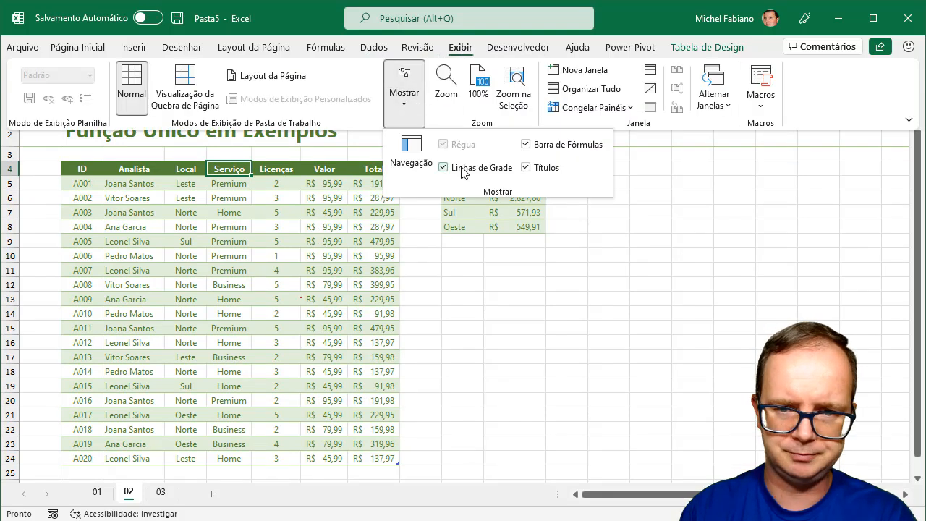
{"action": "left_click", "coordinate": [495, 170]}
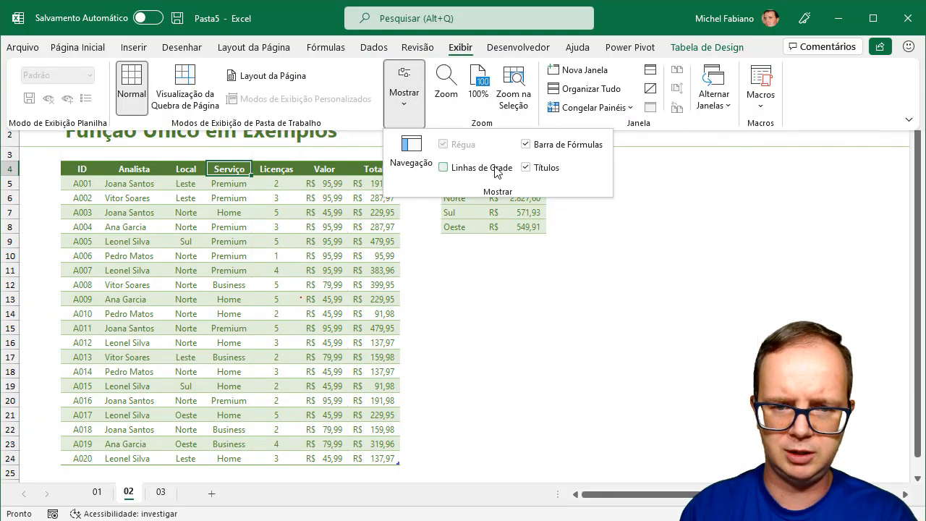
{"action": "key", "text": "Escape"}
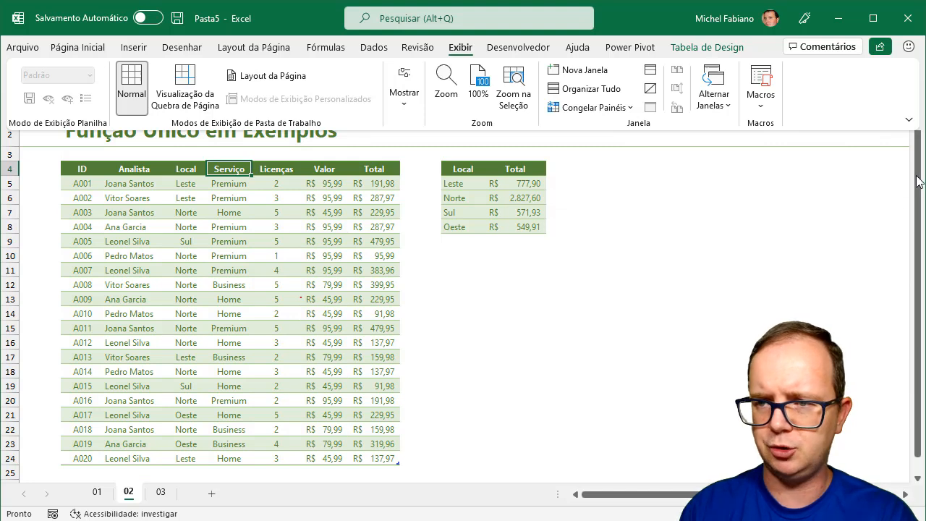
{"action": "left_click", "coordinate": [744, 211]}
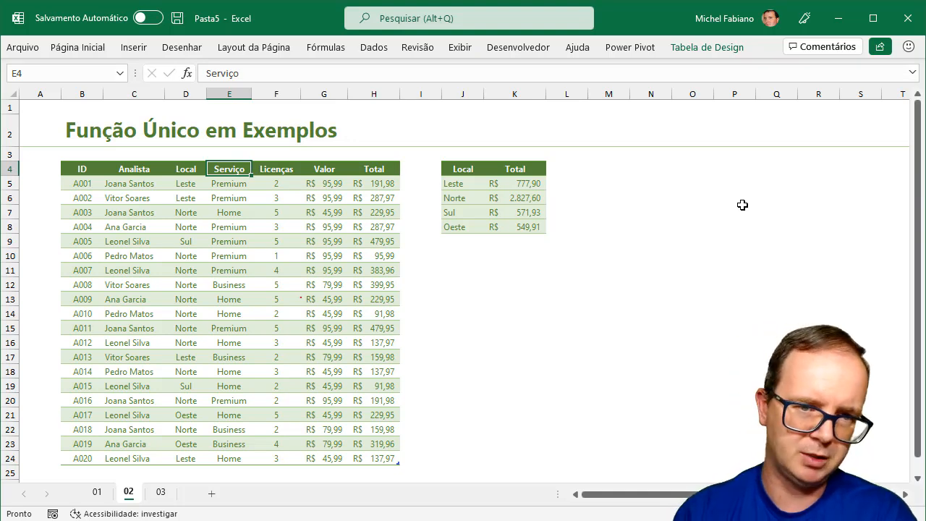
On sheet 01, delete PA from B18 and its quantity 119 from C18
{"action": "left_click", "coordinate": [106, 492]}
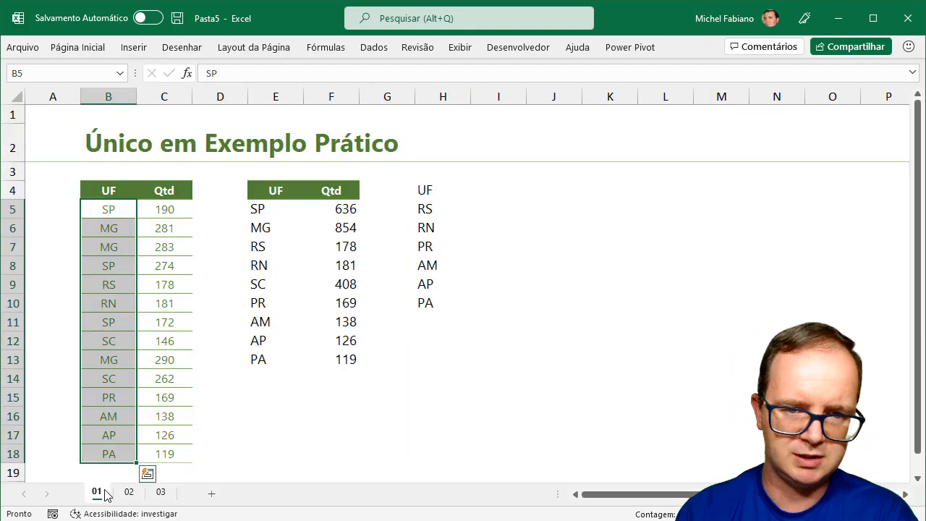
{"action": "left_click", "coordinate": [113, 451]}
{"action": "key", "text": "Delete"}
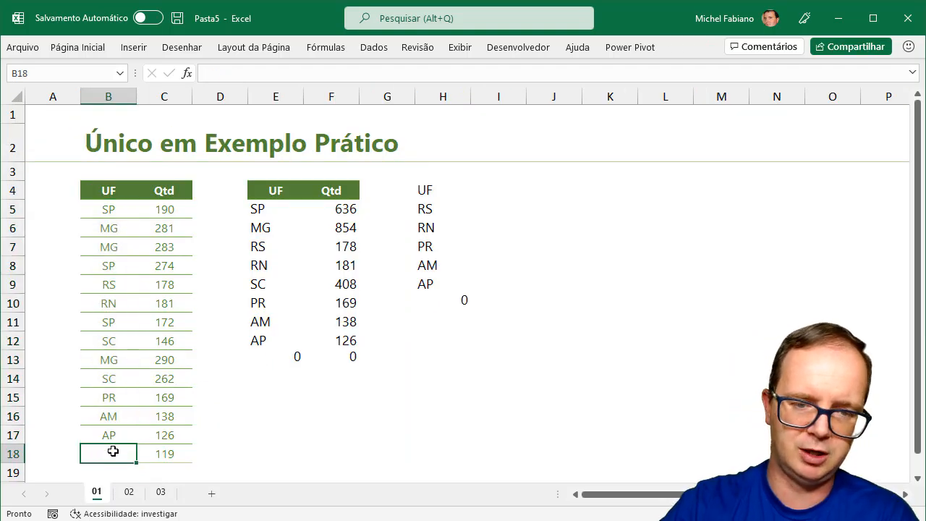
{"action": "left_click", "coordinate": [143, 456]}
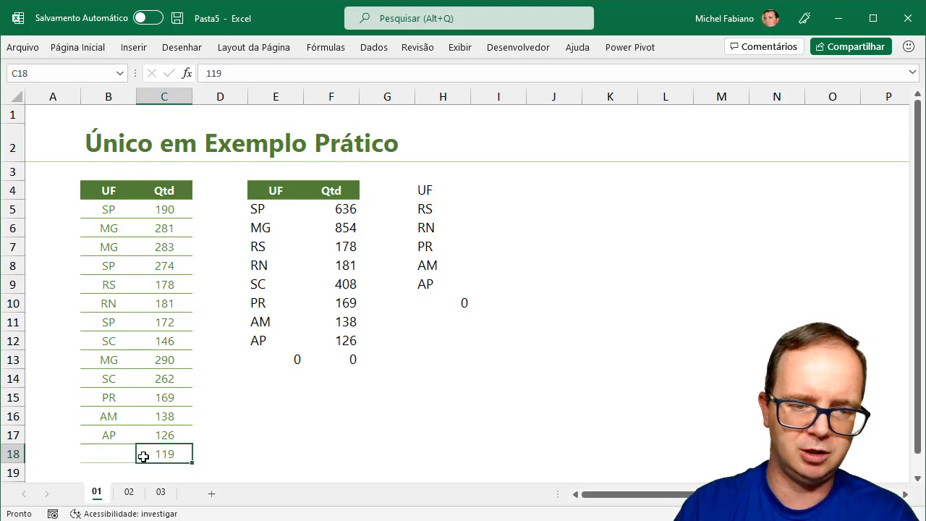
{"action": "key", "text": "Delete"}
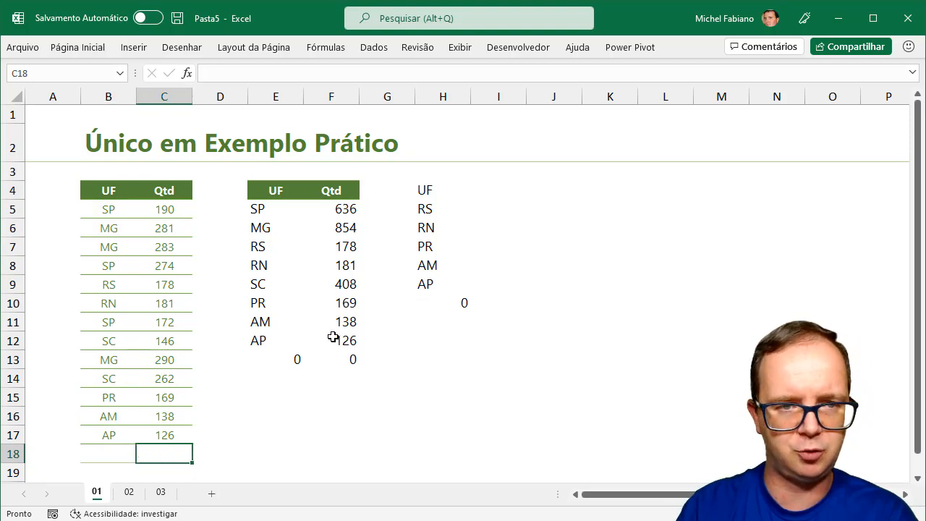
Inspect the SOMASE formula in F5 unchanged, then return to sheet 02
{"action": "double_click", "coordinate": [352, 209]}
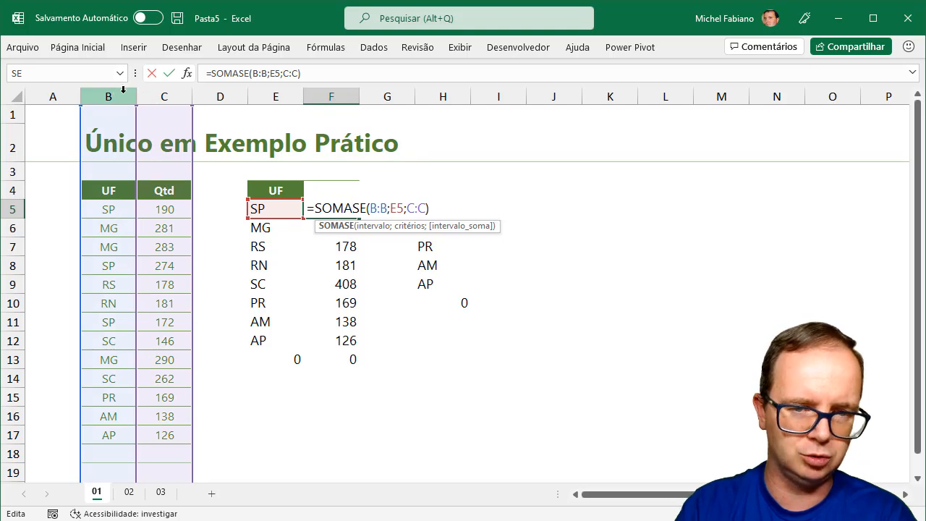
{"action": "key", "text": "ctrl+Return"}
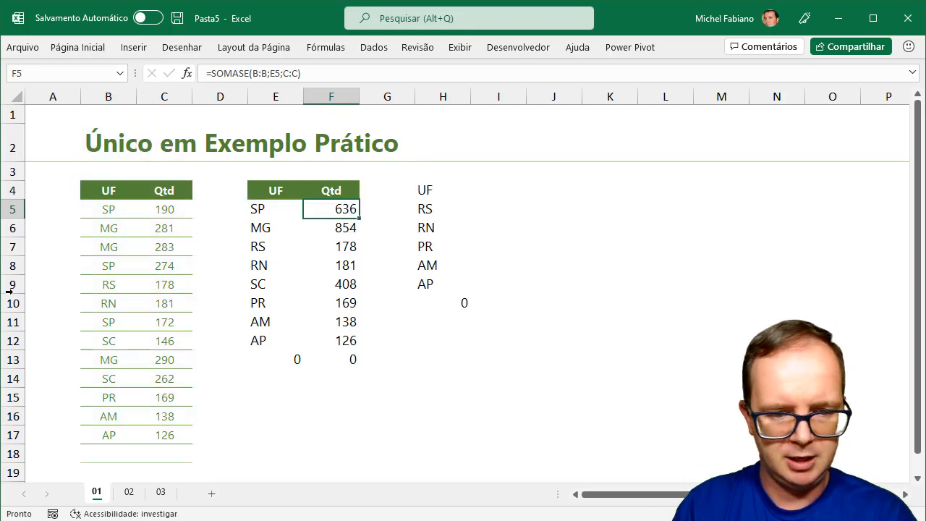
{"action": "left_click", "coordinate": [130, 493]}
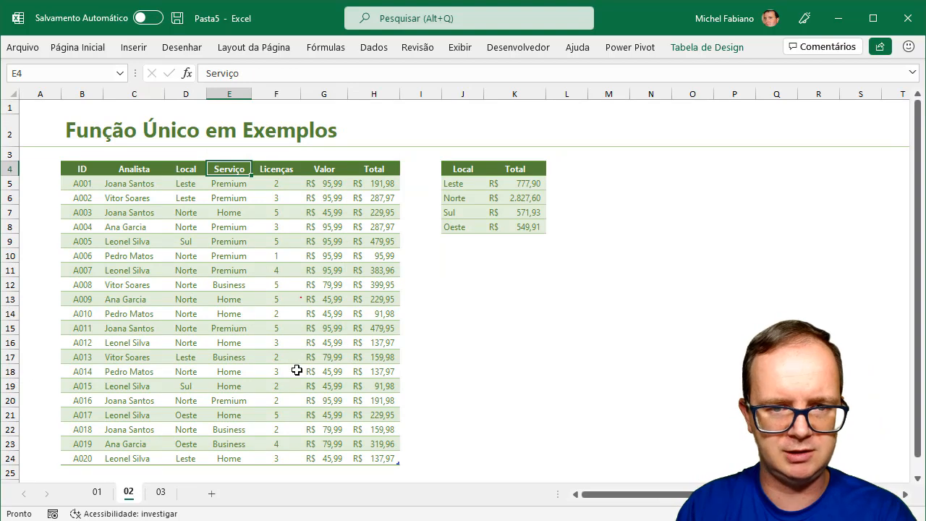
{"action": "left_click", "coordinate": [536, 183]}
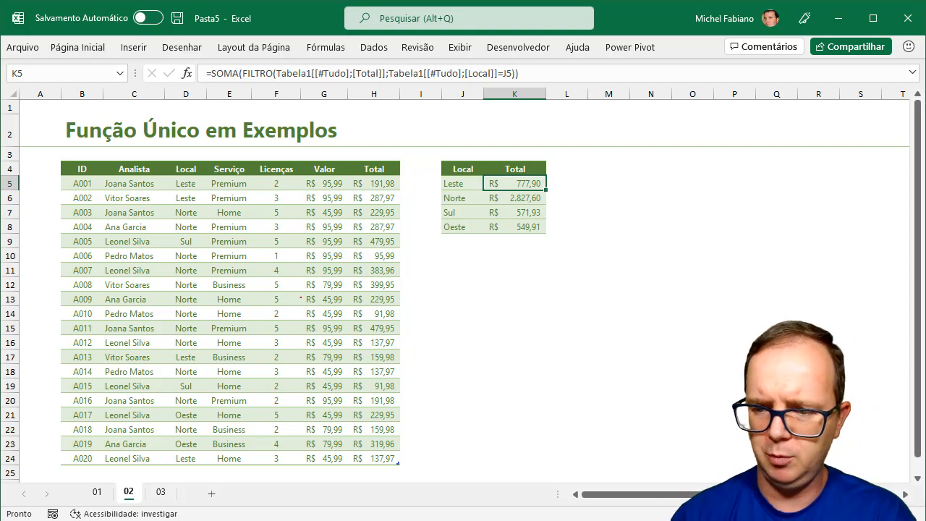
{"action": "scroll", "coordinate": [463, 289], "scroll_direction": "up", "scroll_amount": 3}
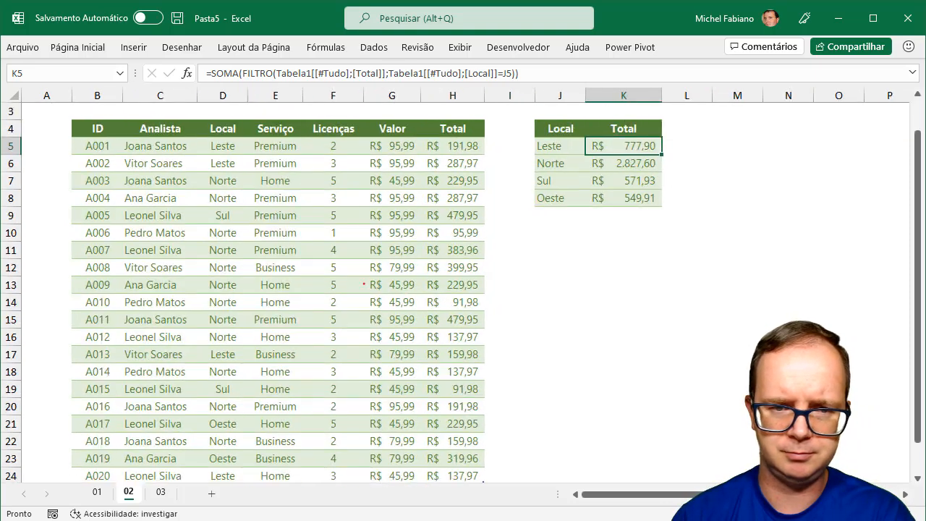
{"action": "left_click_drag", "start_coordinate": [918, 384], "coordinate": [915, 352]}
{"action": "scroll", "coordinate": [915, 352], "scroll_direction": "down", "scroll_amount": 1}
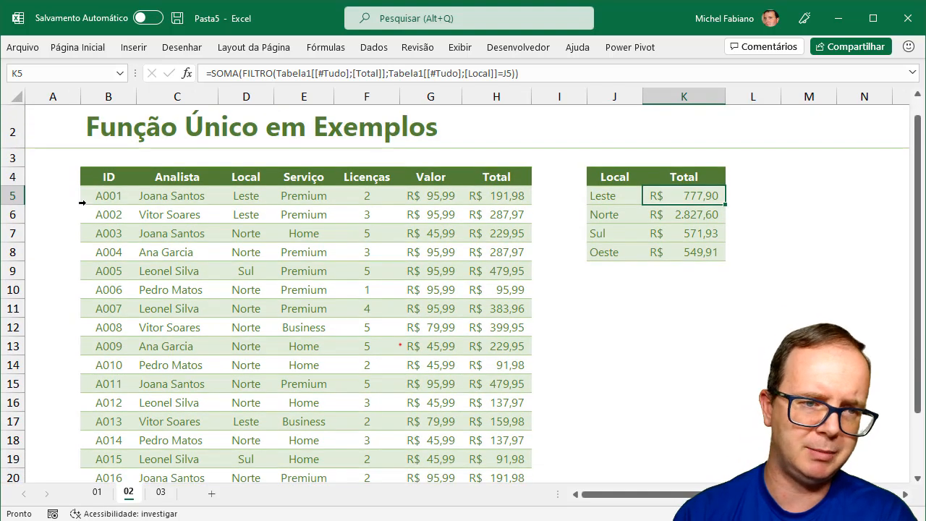
{"action": "left_click", "coordinate": [114, 177]}
{"action": "left_click_drag", "start_coordinate": [115, 176], "coordinate": [500, 457]}
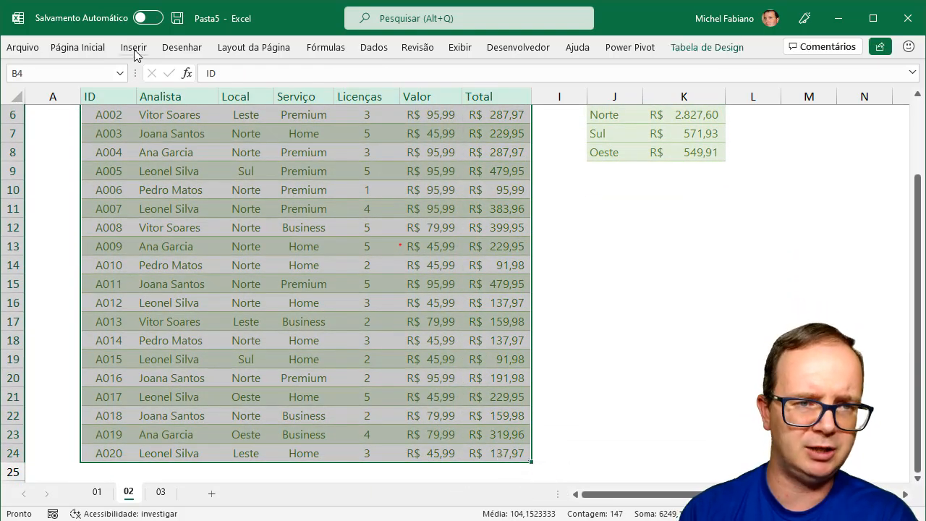
{"action": "left_click", "coordinate": [133, 49]}
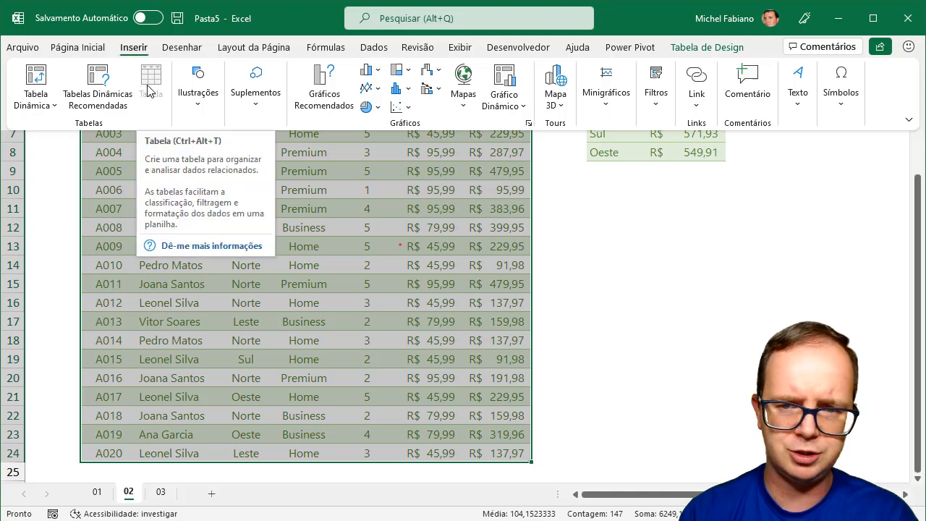
{"action": "left_click_drag", "start_coordinate": [917, 229], "coordinate": [914, 171]}
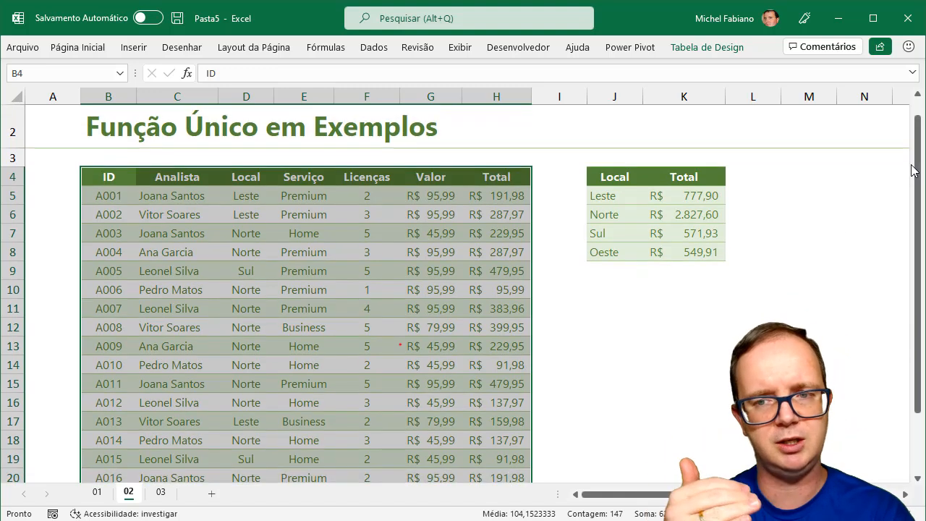
{"action": "left_click", "coordinate": [699, 196]}
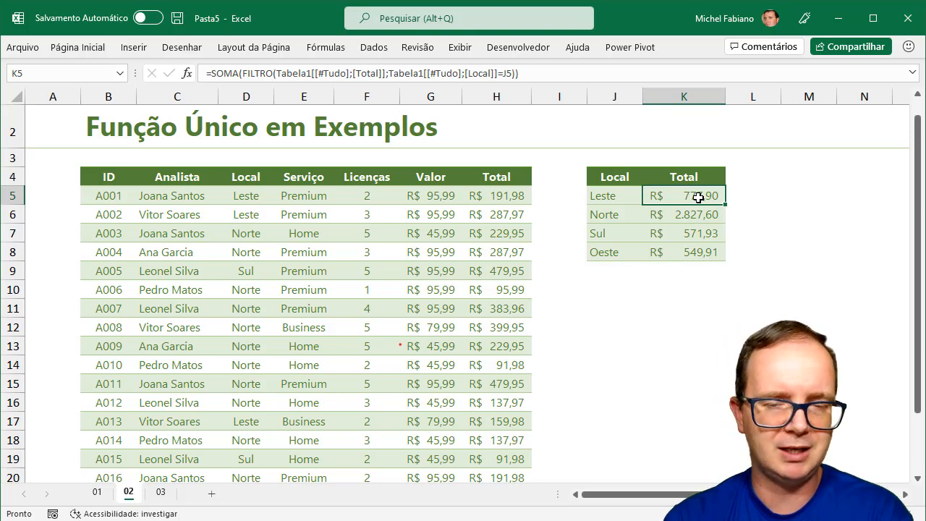
{"action": "left_click", "coordinate": [107, 496]}
{"action": "left_click", "coordinate": [293, 354]}
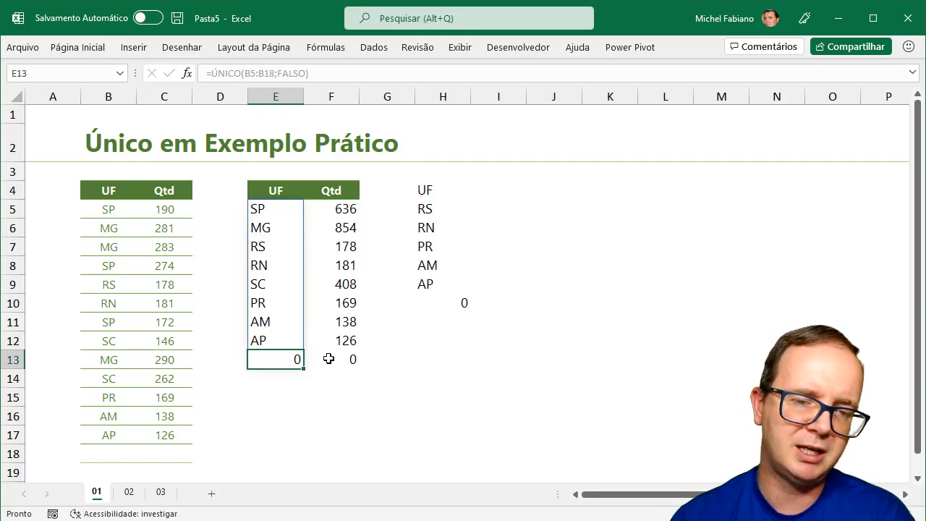
{"action": "left_click", "coordinate": [130, 497]}
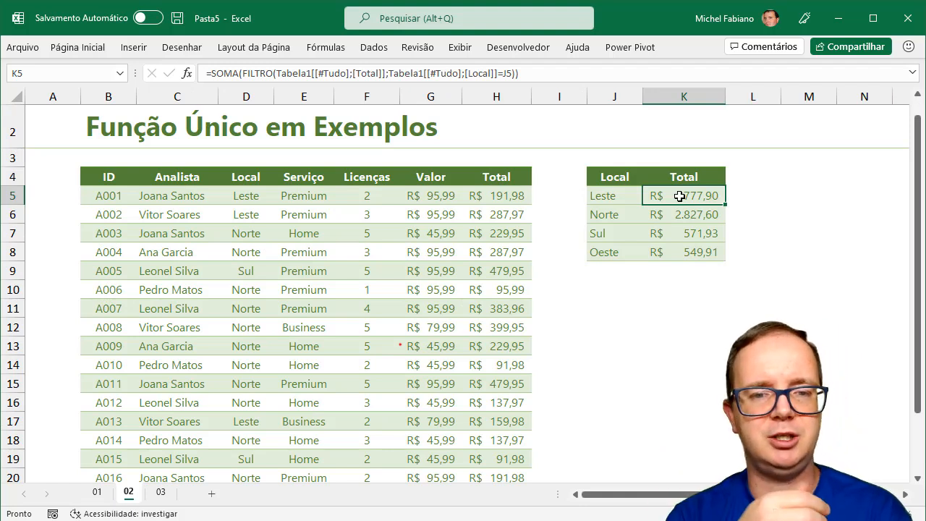
Compare the ÚNICO formula in J5 with the total formula in K5
{"action": "left_click", "coordinate": [631, 197]}
{"action": "left_click", "coordinate": [684, 196]}
{"action": "left_click", "coordinate": [617, 192]}
{"action": "left_click", "coordinate": [710, 192]}
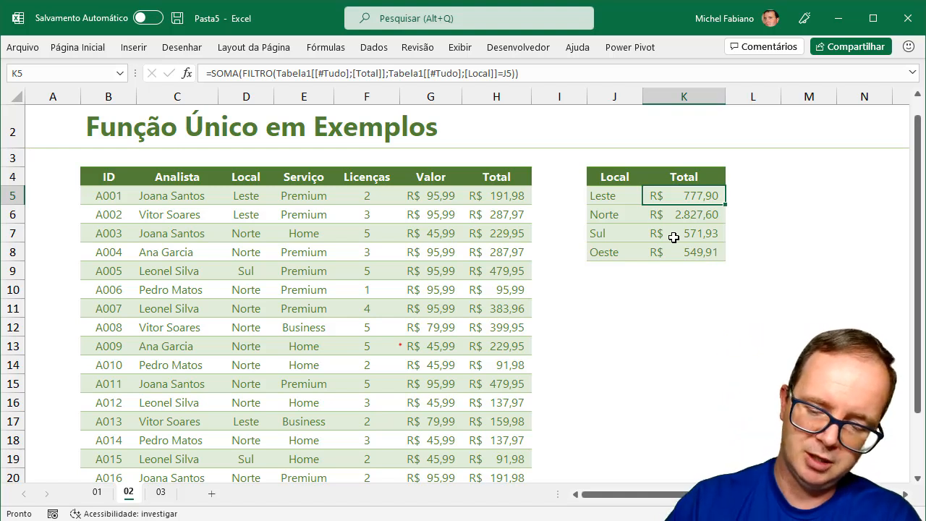
Select J5:K8 and delete the Local list and its totals
{"action": "key", "text": "Left"}
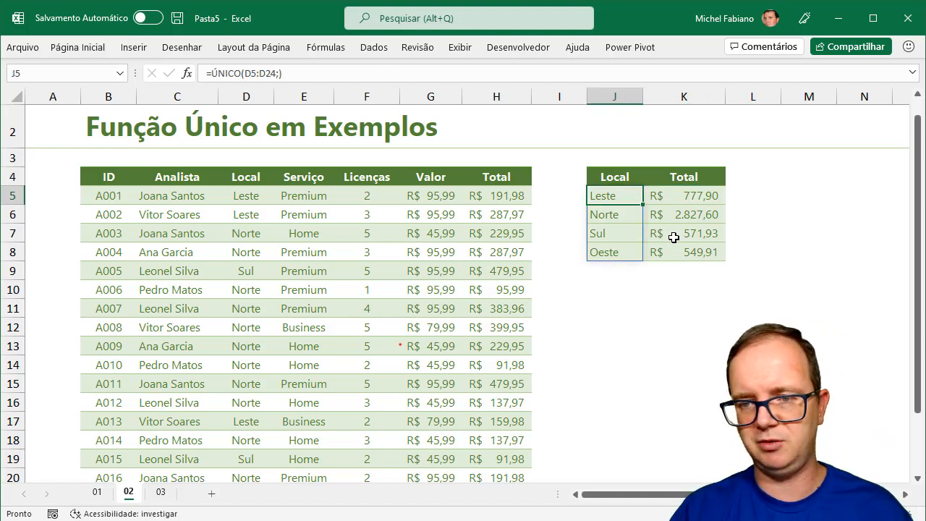
{"action": "key", "text": "shift+Right"}
{"action": "key", "text": "shift+Down"}
{"action": "key", "text": "shift+Down"}
{"action": "key", "text": "shift+Down"}
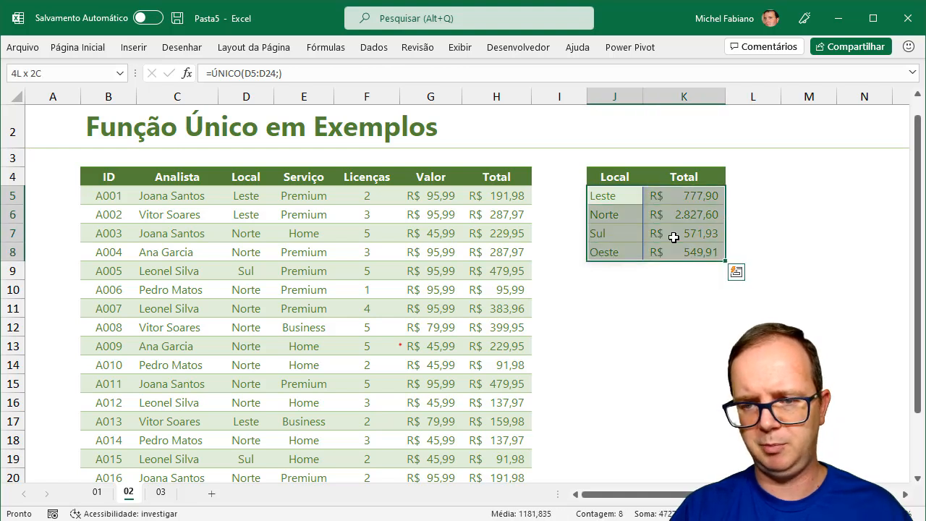
{"action": "key", "text": "Delete"}
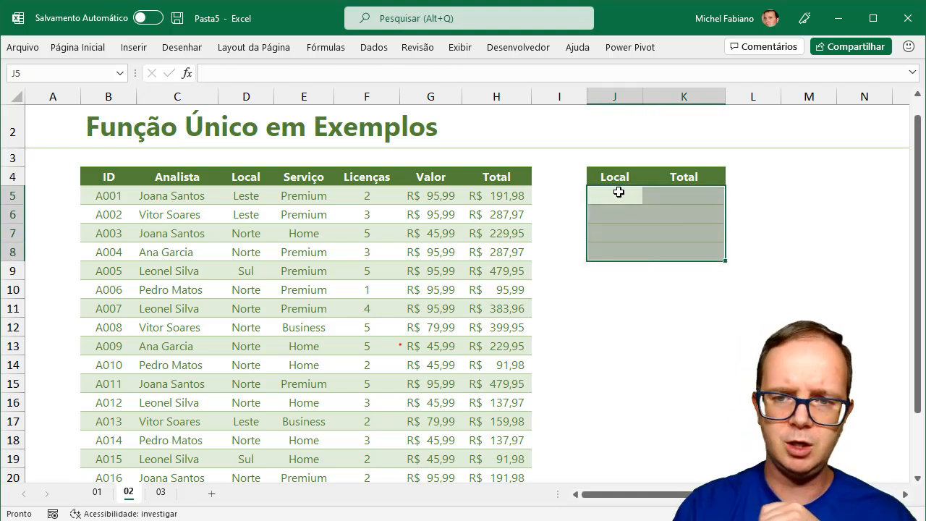
Enter =ÚNICO(Tabela1[Local];FALSO) in J5 to spill Leste, Norte, Sul and Oeste
{"action": "left_click", "coordinate": [616, 195]}
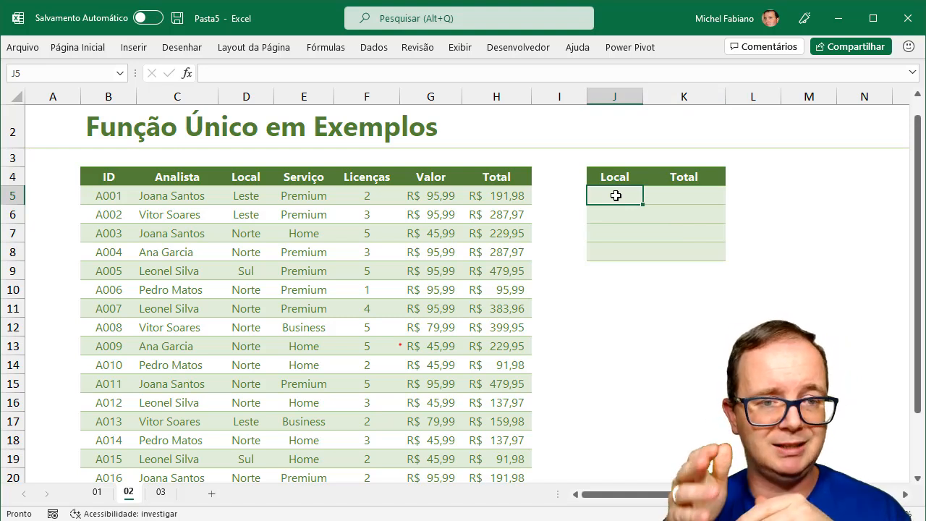
{"action": "type", "text": "="}
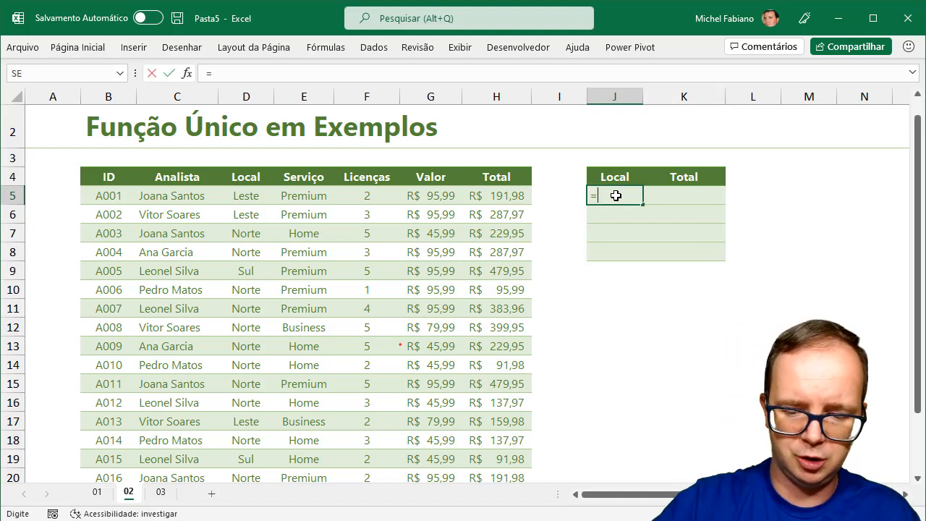
{"action": "type", "text": "único("}
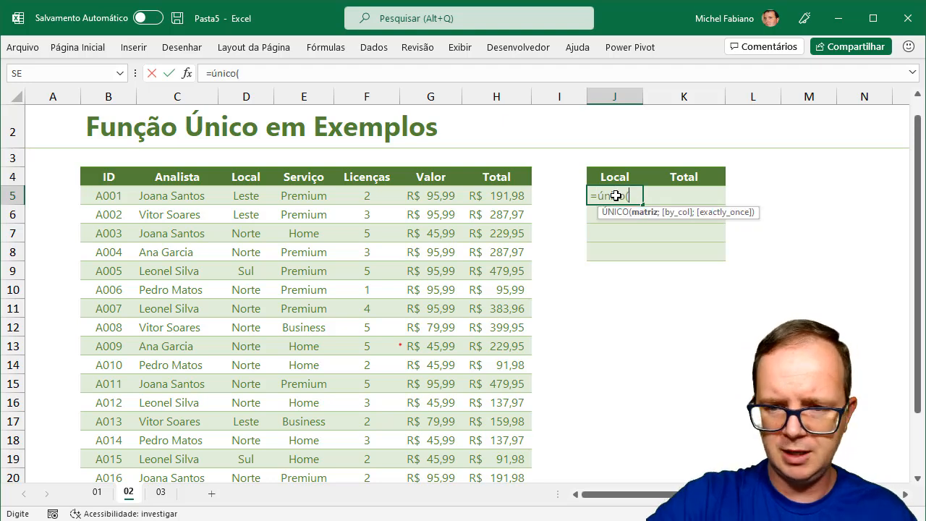
{"action": "left_click_drag", "start_coordinate": [246, 192], "coordinate": [245, 467]}
{"action": "type", "text": ";"}
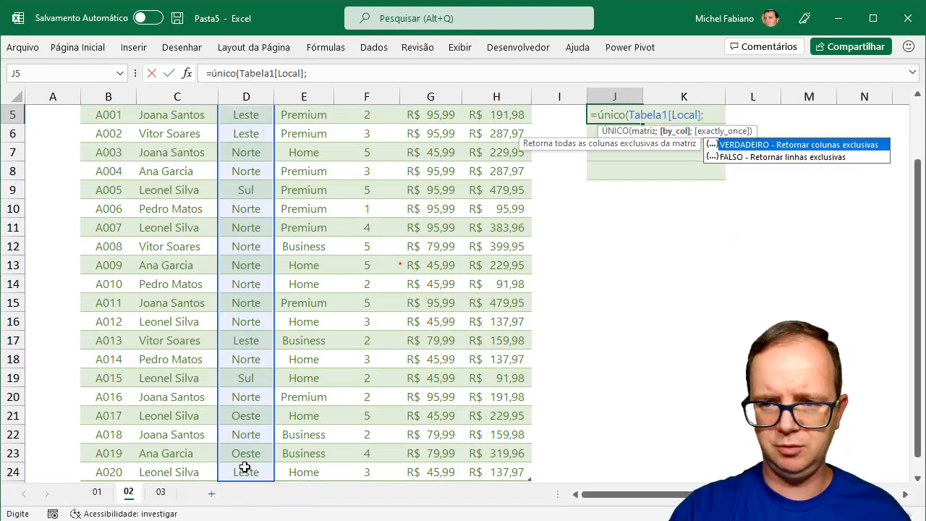
{"action": "double_click", "coordinate": [803, 156]}
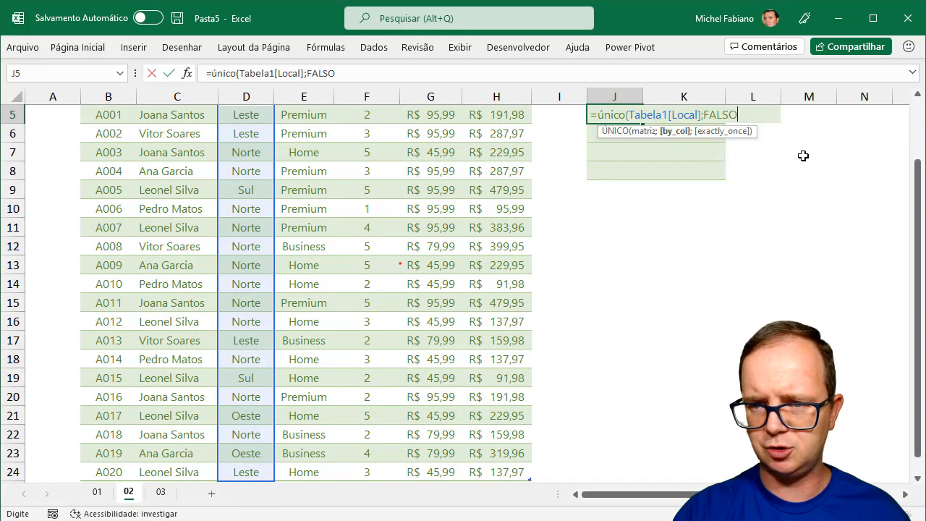
{"action": "type", "text": ")"}
{"action": "key", "text": "Return"}
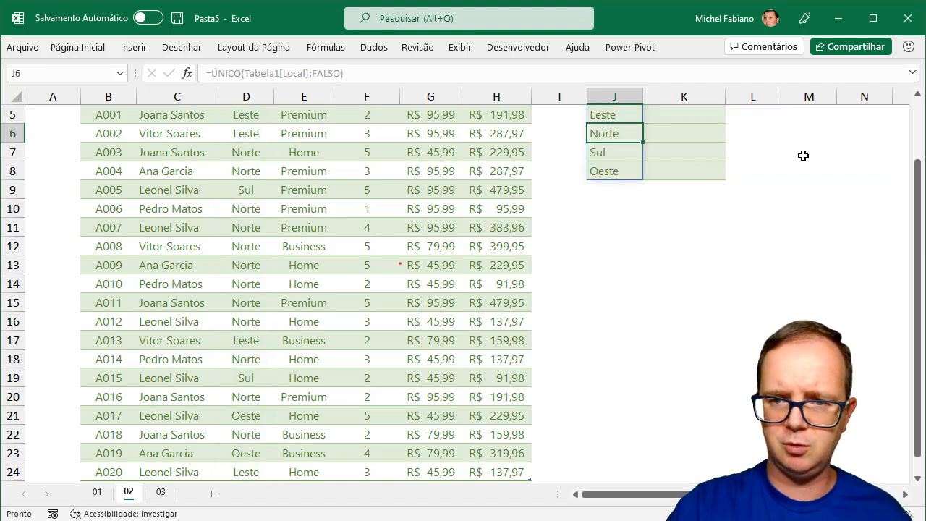
{"action": "left_click_drag", "start_coordinate": [919, 172], "coordinate": [921, 127]}
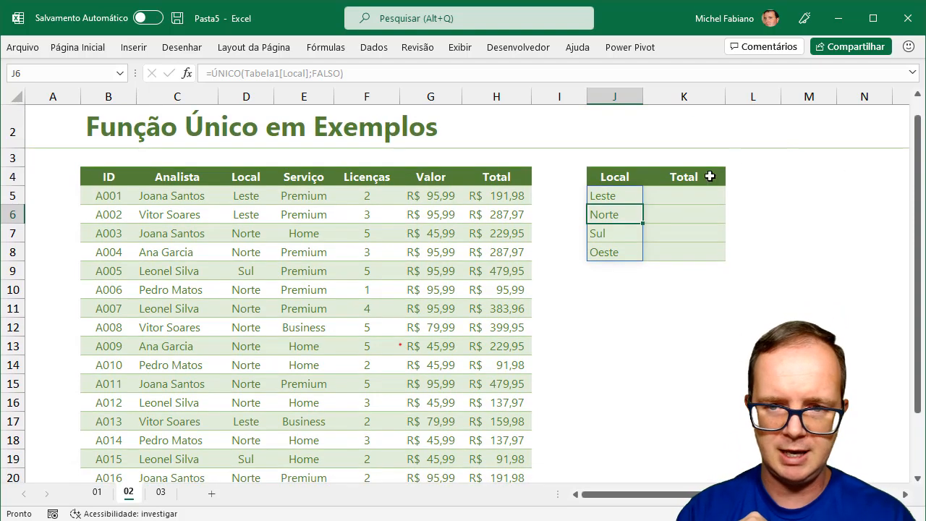
Enter =SOMA(FILTRO(Tabela1[Total];Tabela1[Local]=J5)) in K5 for the Leste total
{"action": "left_click", "coordinate": [693, 192]}
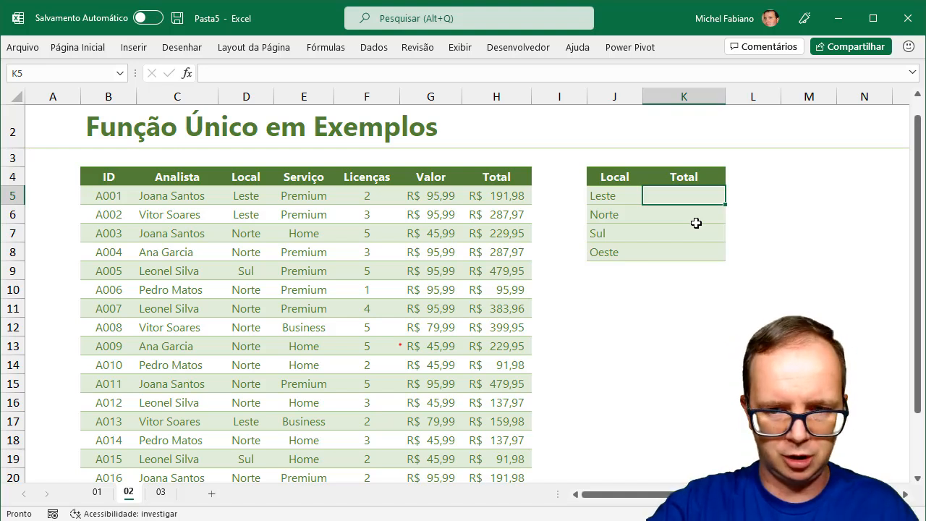
{"action": "type", "text": "=soma"}
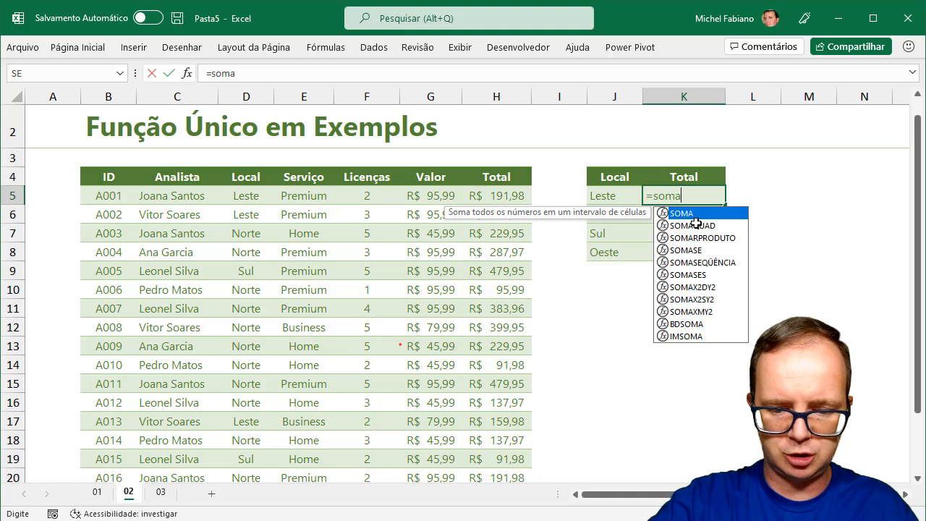
{"action": "type", "text": "(filtro"}
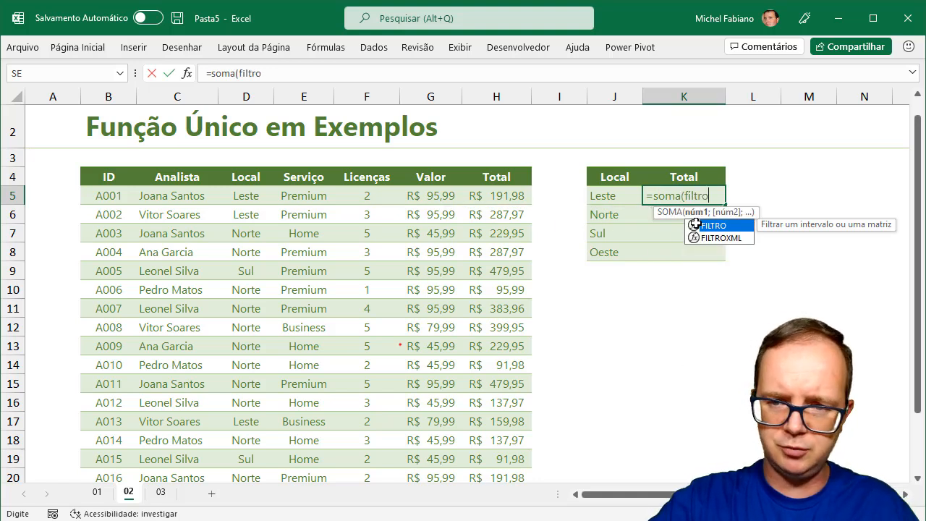
{"action": "type", "text": "("}
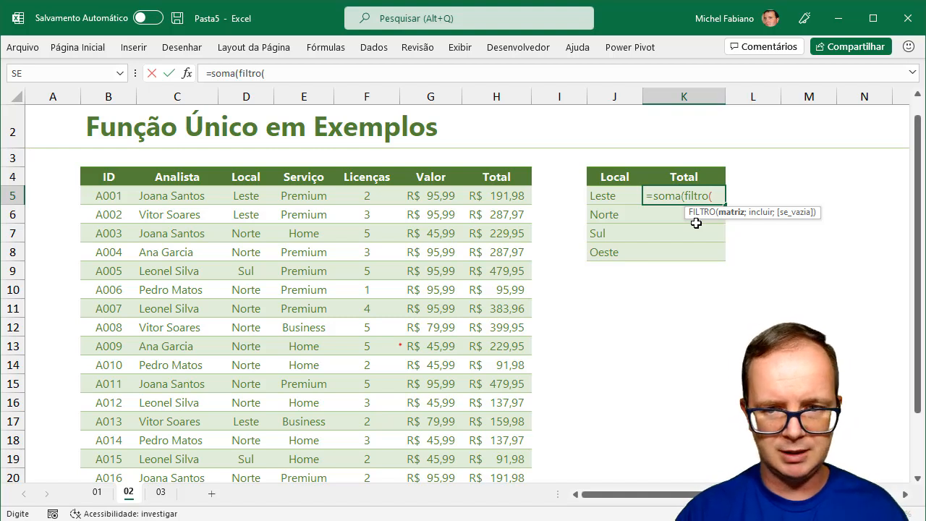
{"action": "left_click_drag", "start_coordinate": [516, 197], "coordinate": [504, 469]}
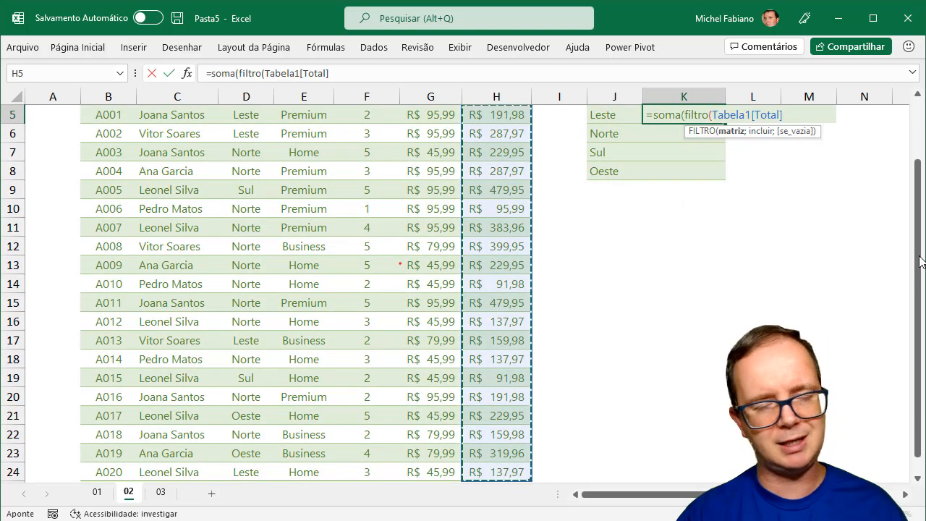
{"action": "left_click_drag", "start_coordinate": [920, 250], "coordinate": [920, 205]}
{"action": "type", "text": ";"}
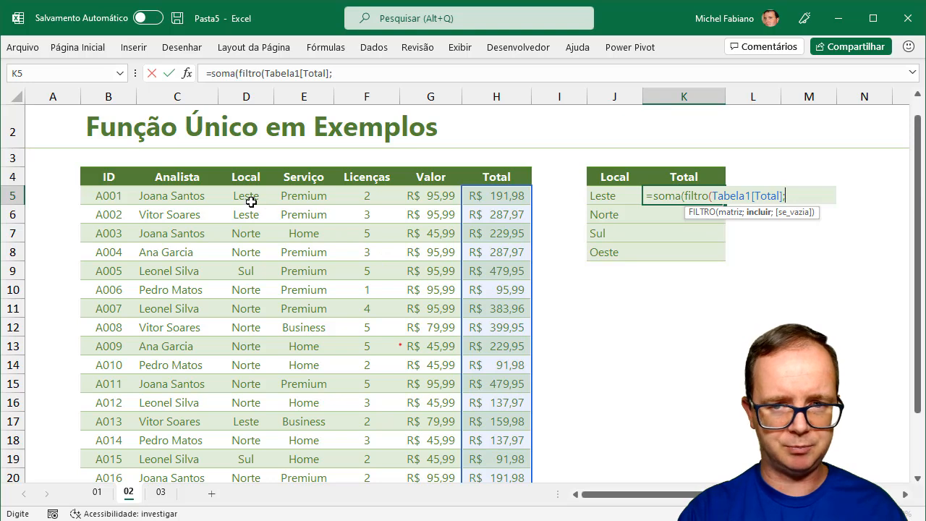
{"action": "left_click_drag", "start_coordinate": [247, 199], "coordinate": [248, 452]}
{"action": "left_click_drag", "start_coordinate": [918, 224], "coordinate": [918, 152]}
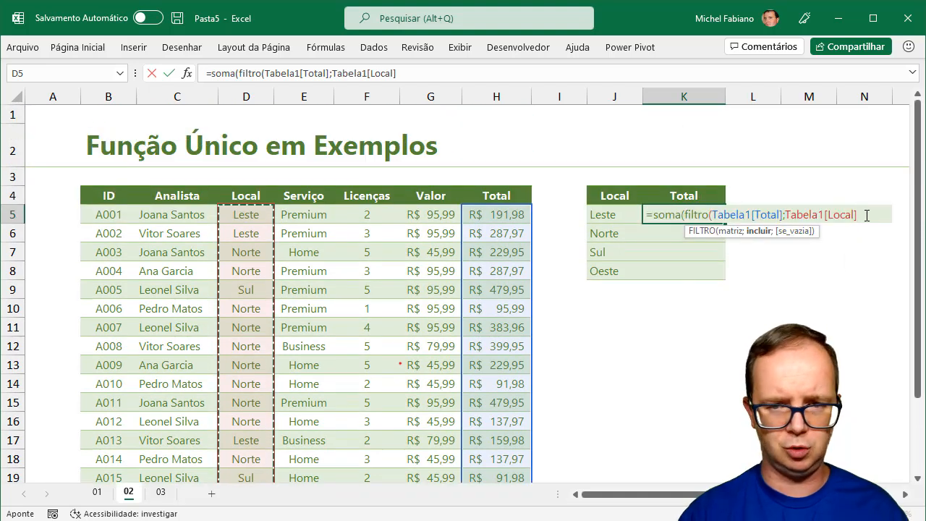
{"action": "type", "text": "="}
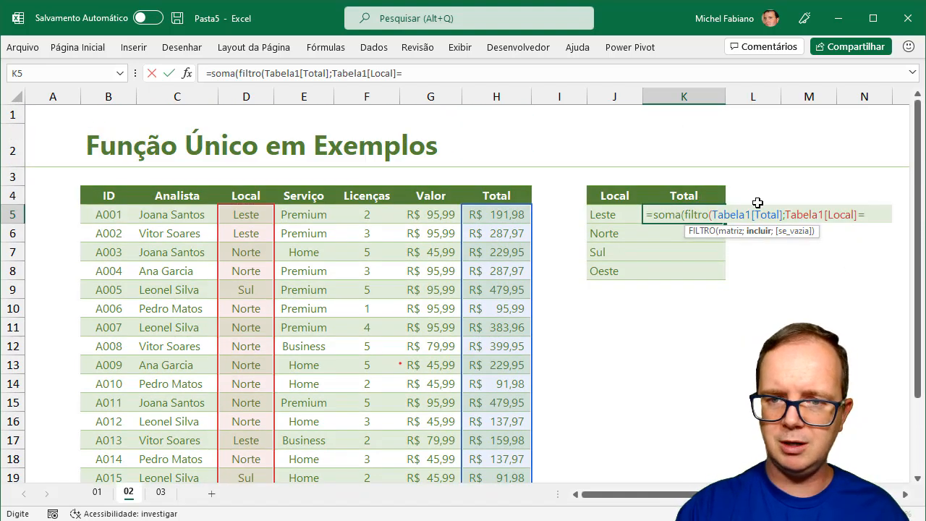
{"action": "left_click", "coordinate": [612, 212]}
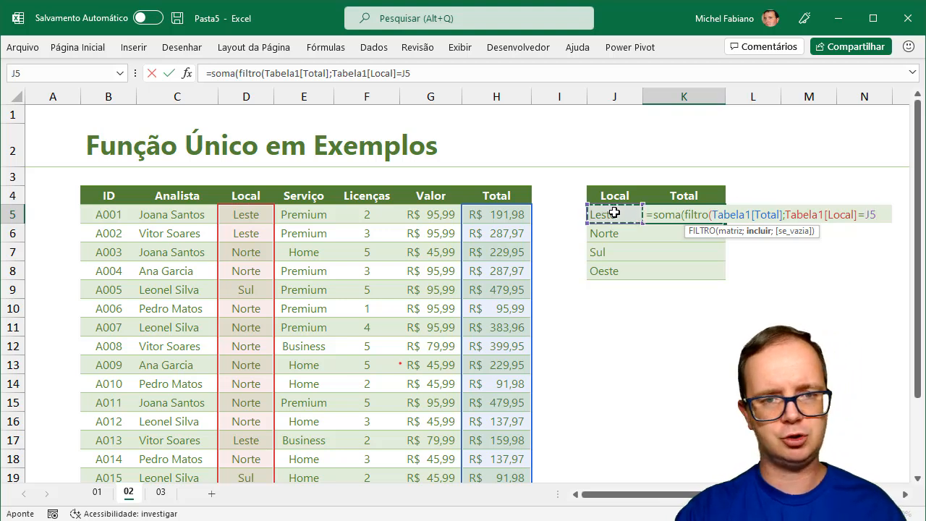
{"action": "type", "text": ")"}
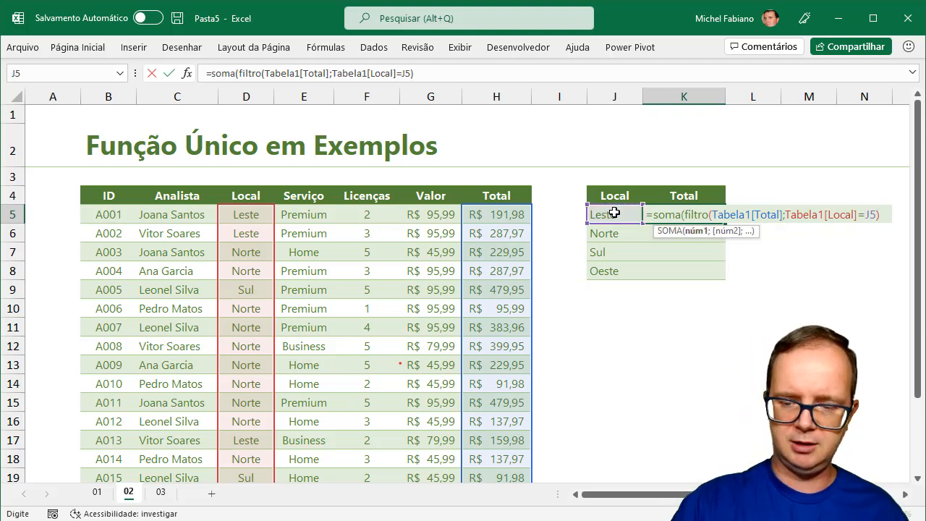
{"action": "key", "text": "Return"}
{"action": "key", "text": "Return"}
Copy the K5 total formula down to K6:K8 for Norte, Sul and Oeste
{"action": "left_click", "coordinate": [708, 214]}
{"action": "double_click", "coordinate": [723, 221]}
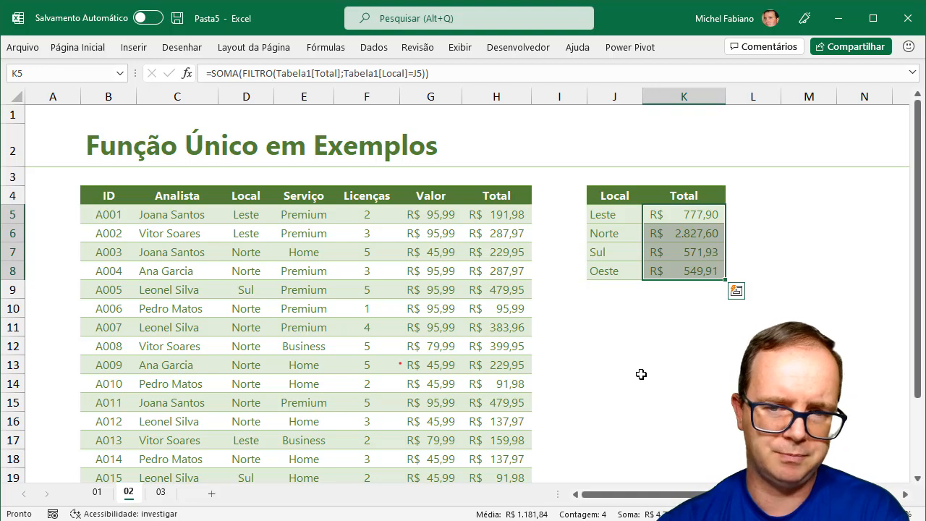
{"action": "left_click_drag", "start_coordinate": [919, 347], "coordinate": [920, 419]}
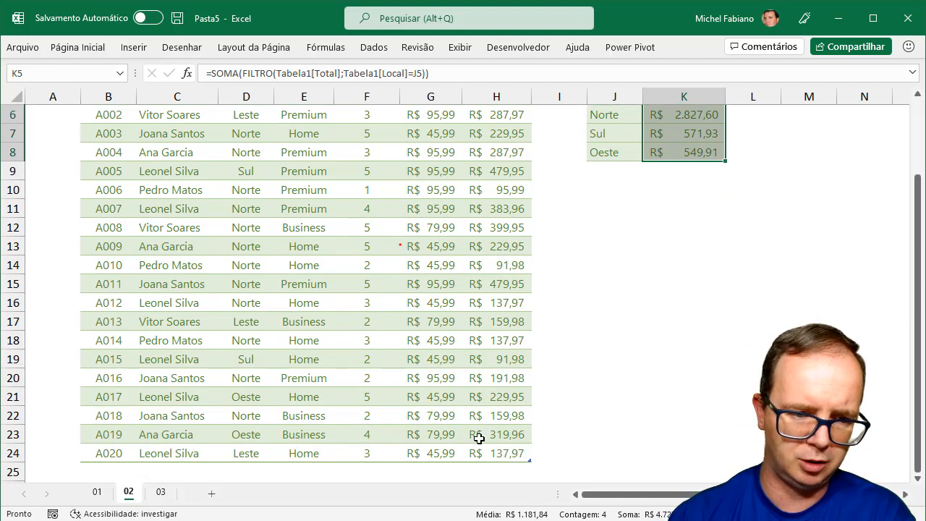
Add sale A021 with the analyst's name, Sul, Home, 3 licences at 45,99
{"action": "left_click", "coordinate": [109, 468]}
{"action": "type", "text": "A021"}
{"action": "key", "text": "Tab"}
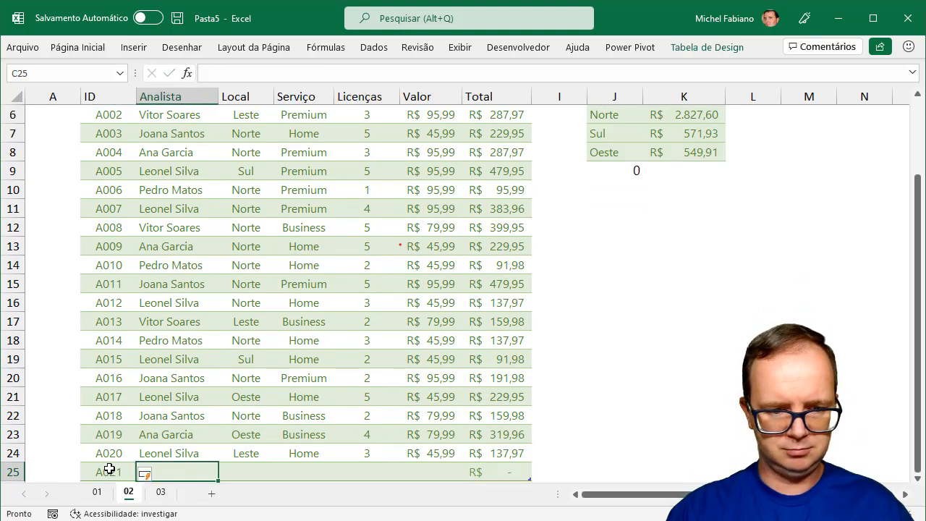
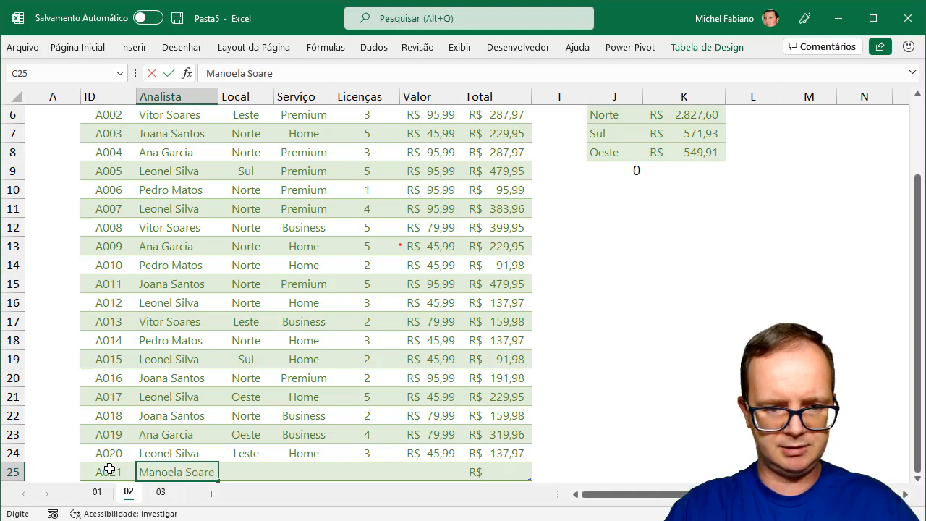
{"action": "key", "text": "Tab"}
{"action": "type", "text": "Sul"}
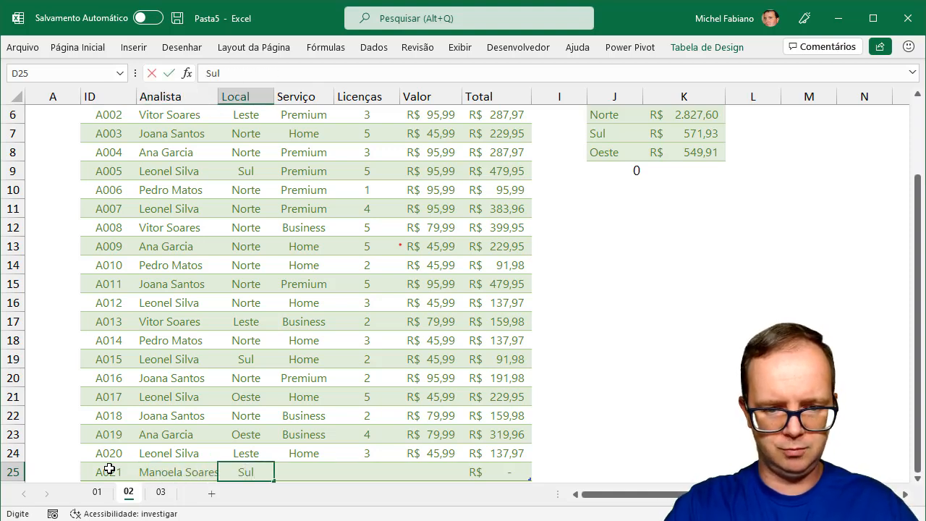
{"action": "key", "text": "Tab"}
{"action": "type", "text": "Home"}
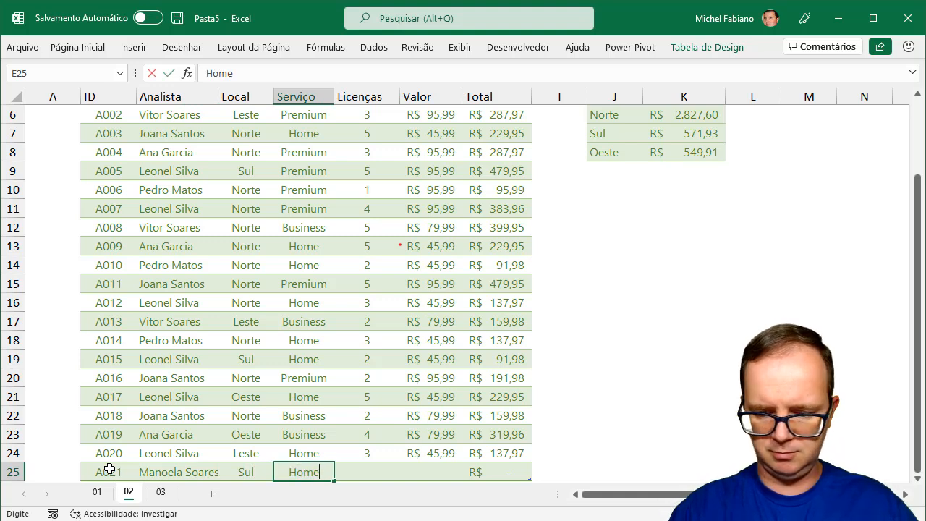
{"action": "key", "text": "Tab"}
{"action": "type", "text": "3"}
{"action": "key", "text": "Tab"}
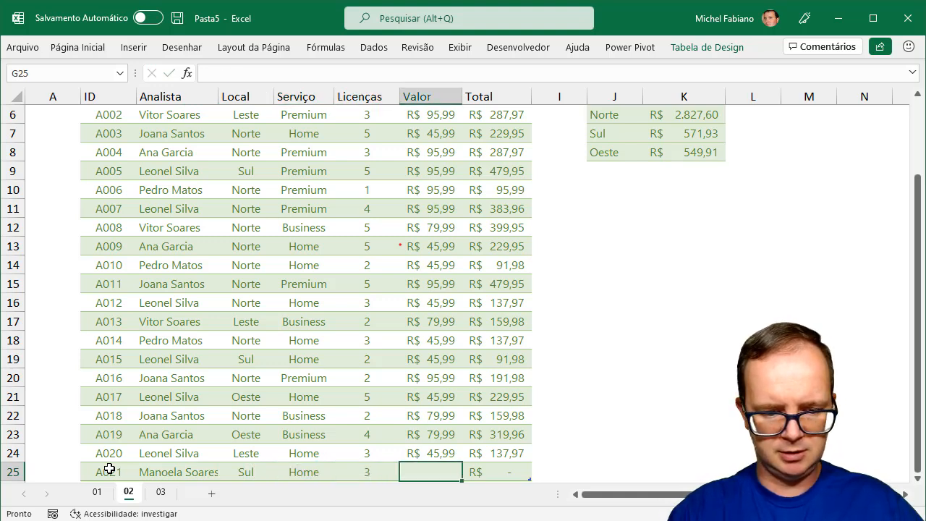
{"action": "type", "text": "45,99"}
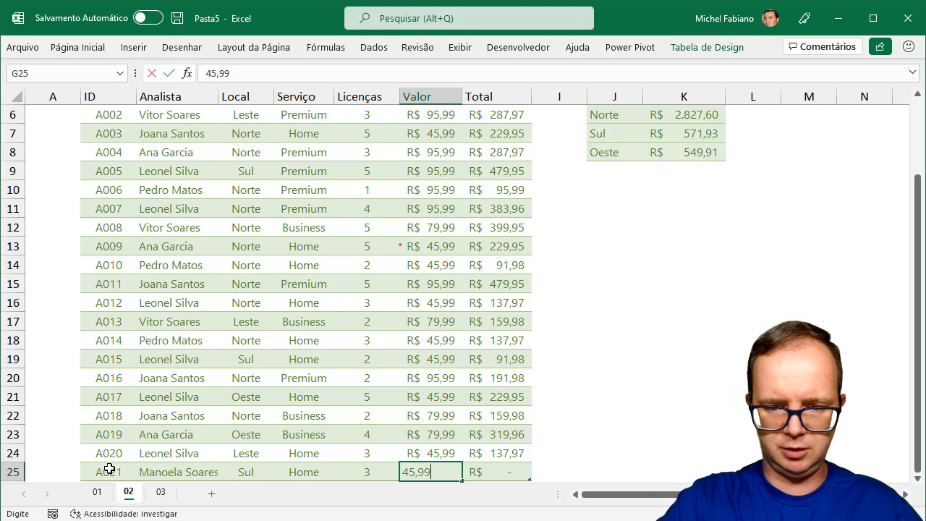
{"action": "key", "text": "Tab"}
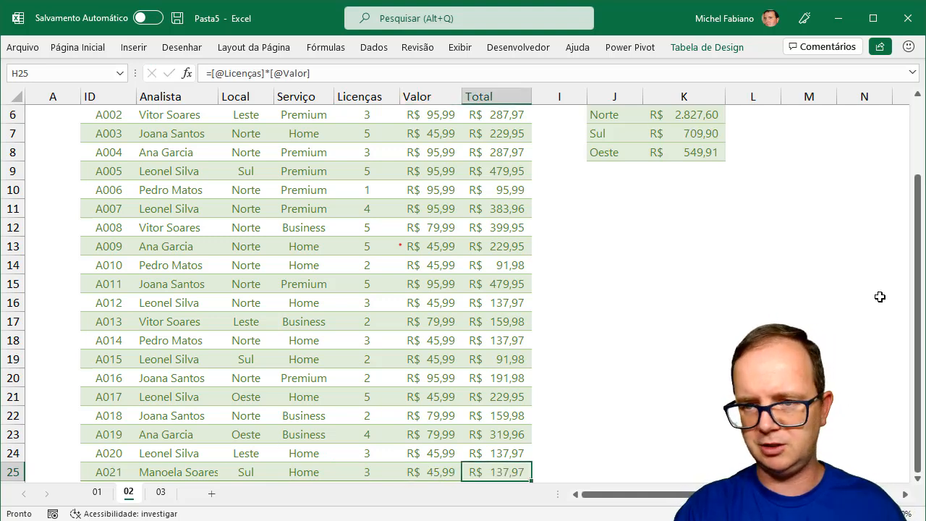
Inspect the ÚNICO formula for Local in J5, leaving it unchanged
{"action": "left_click_drag", "start_coordinate": [921, 266], "coordinate": [922, 197]}
{"action": "left_click", "coordinate": [621, 213]}
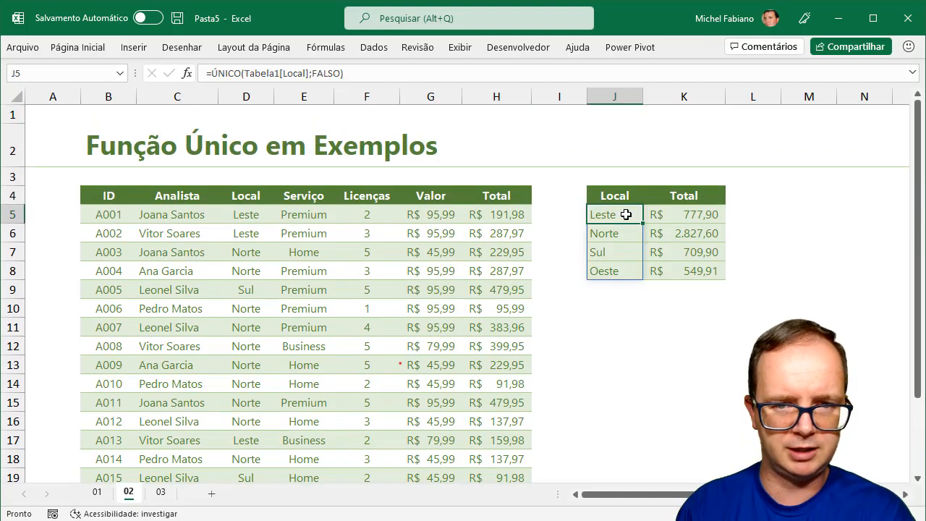
{"action": "double_click", "coordinate": [625, 215]}
{"action": "key", "text": "Return"}
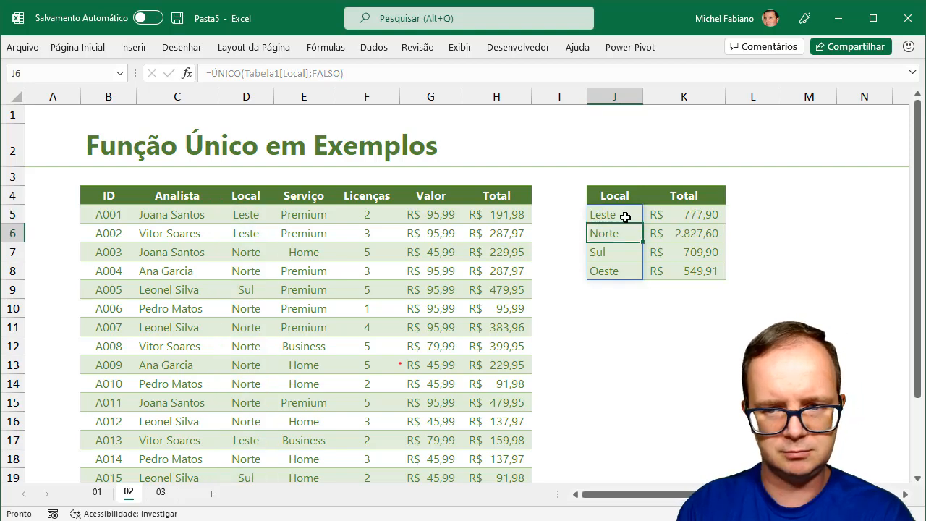
{"action": "left_click_drag", "start_coordinate": [920, 299], "coordinate": [920, 412]}
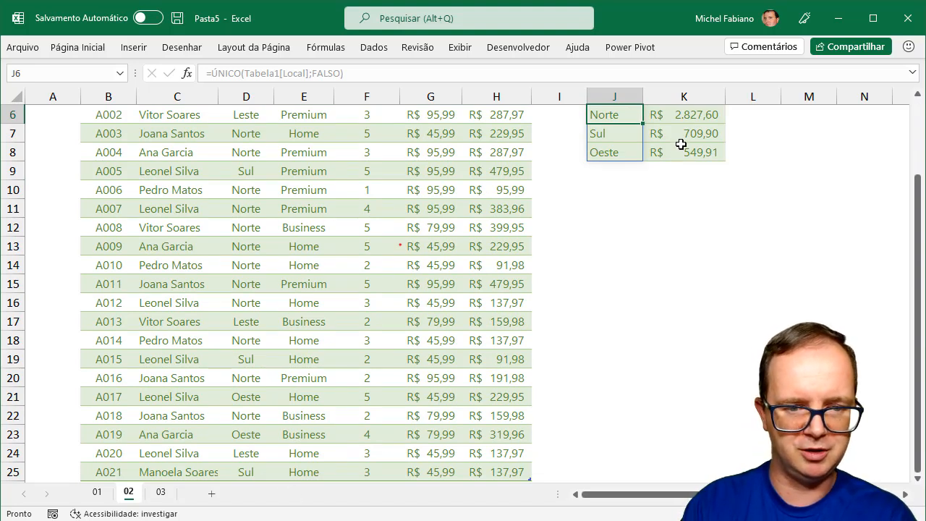
Change sale A021's Local from Sul to Centro
{"action": "left_click", "coordinate": [248, 473]}
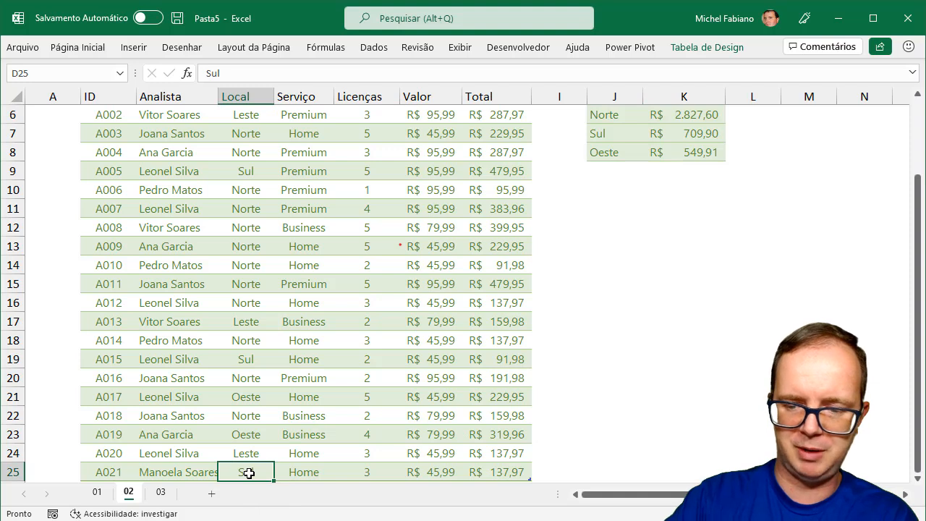
{"action": "key", "text": "Delete"}
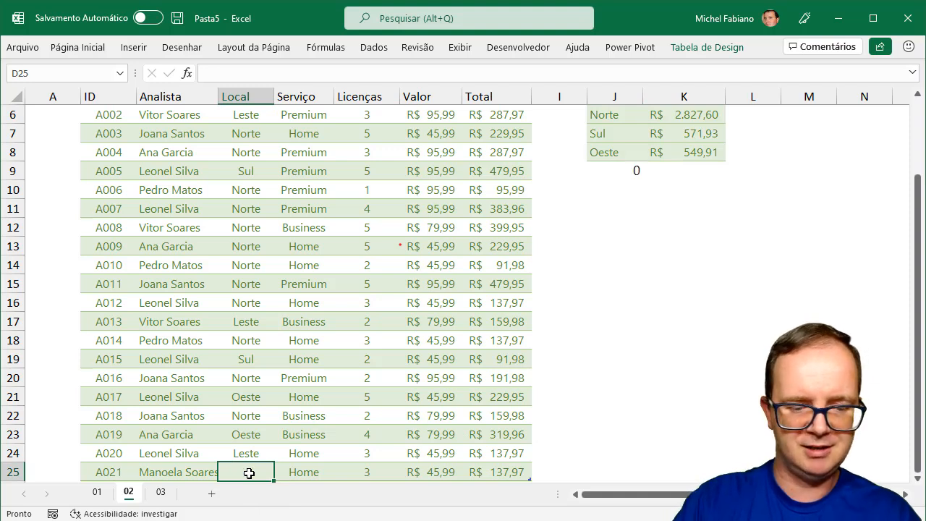
{"action": "type", "text": "Sul"}
{"action": "key", "text": "Return"}
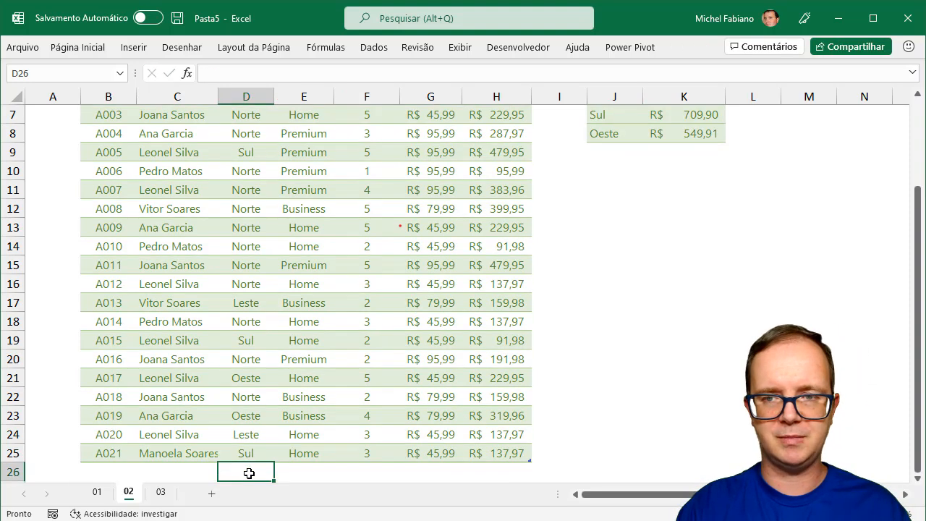
{"action": "key", "text": "Up"}
{"action": "type", "text": "Ce"}
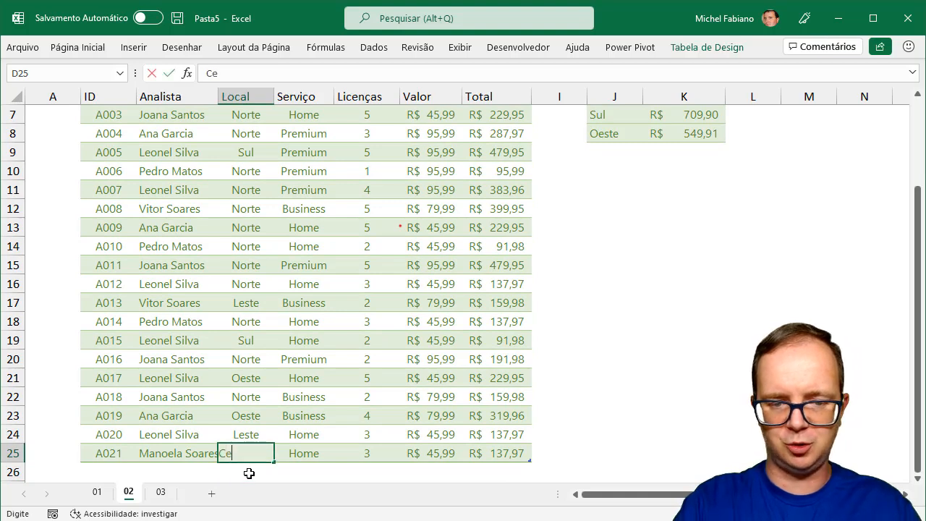
{"action": "type", "text": "ntro"}
{"action": "key", "text": "Return"}
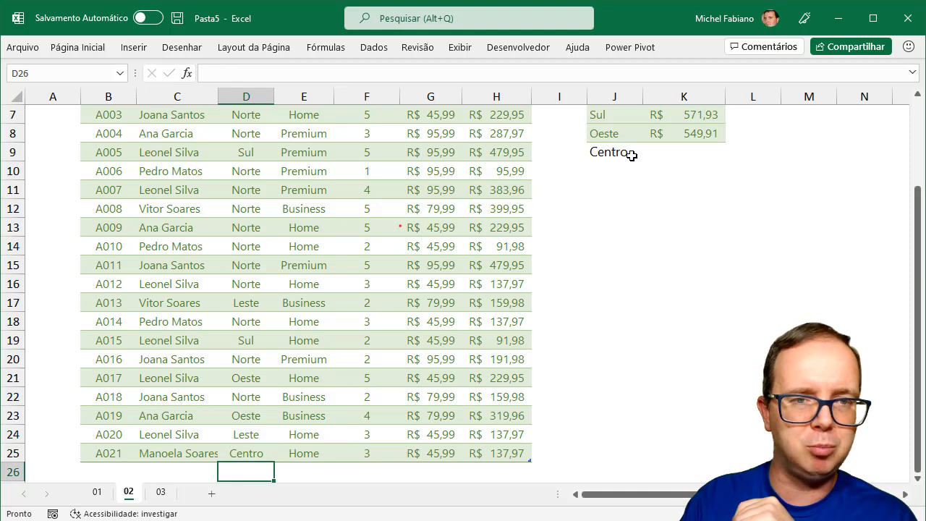
Copy the Oeste total formula down so Centro shows R$ 137,97
{"action": "left_click_drag", "start_coordinate": [917, 201], "coordinate": [912, 116]}
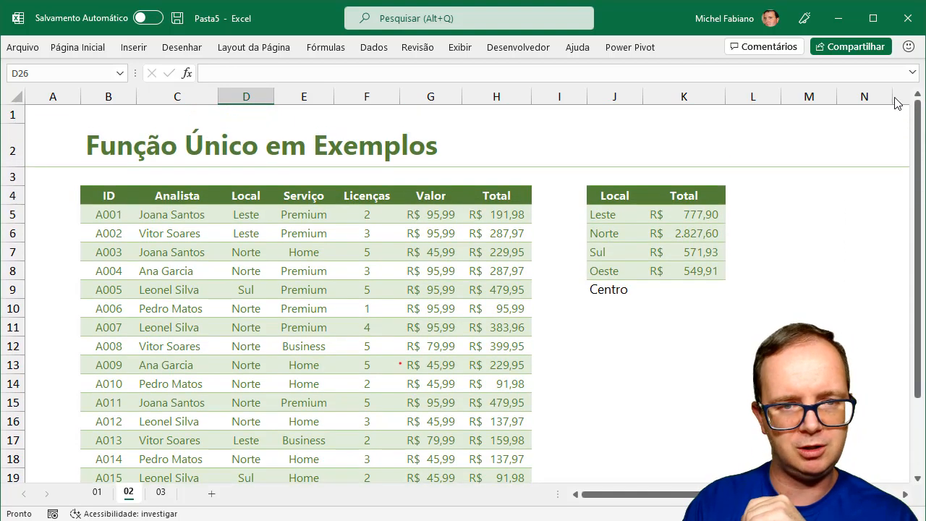
{"action": "left_click", "coordinate": [716, 269]}
{"action": "left_click_drag", "start_coordinate": [726, 281], "coordinate": [726, 298]}
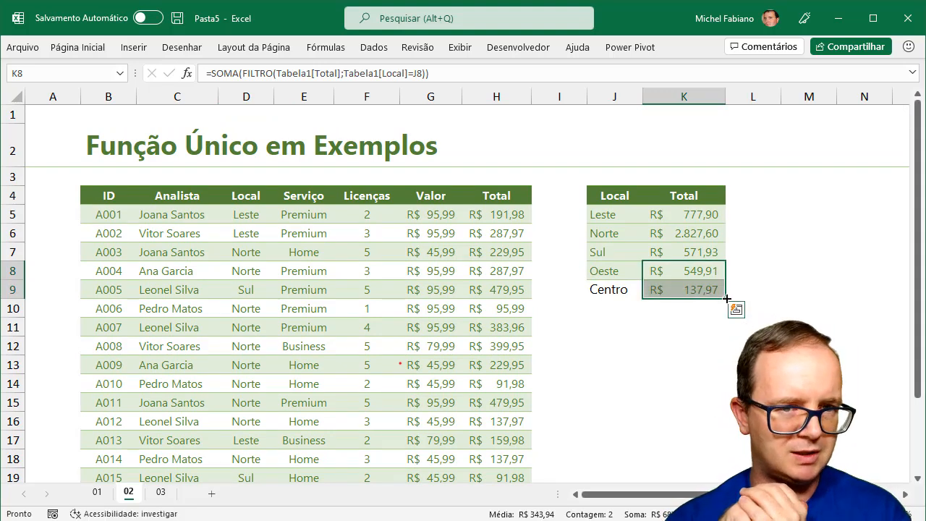
Format-paint Oeste's style onto Centro in the Local list, then go to sheet 03
{"action": "left_click", "coordinate": [614, 269]}
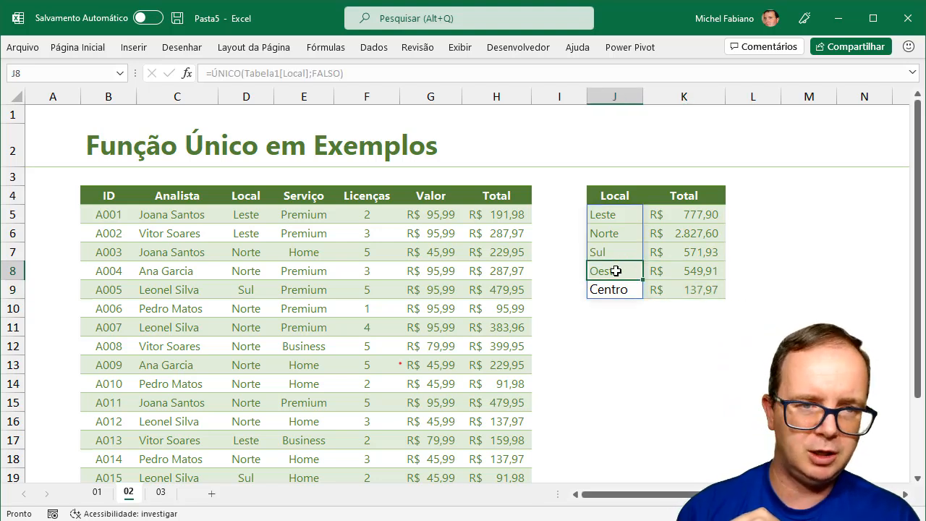
{"action": "left_click", "coordinate": [102, 47]}
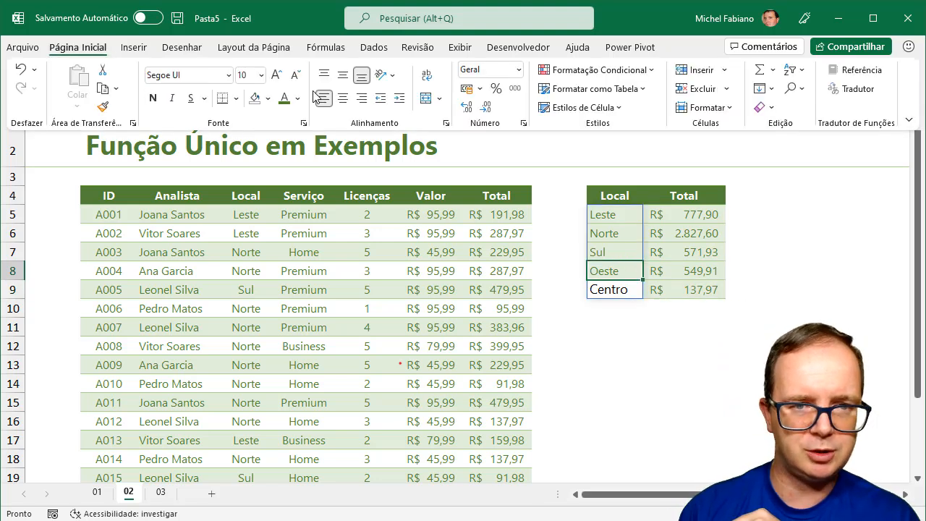
{"action": "left_click", "coordinate": [102, 106]}
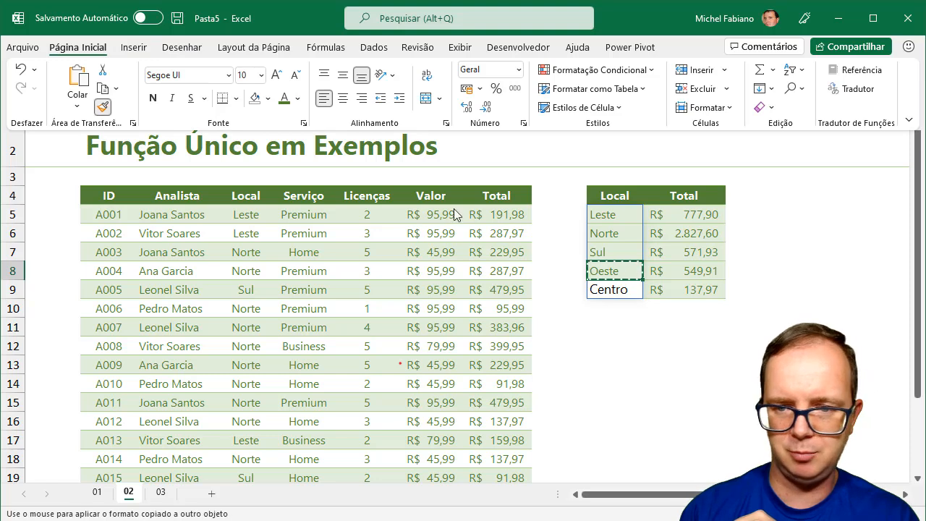
{"action": "left_click", "coordinate": [614, 295]}
{"action": "left_click", "coordinate": [627, 324]}
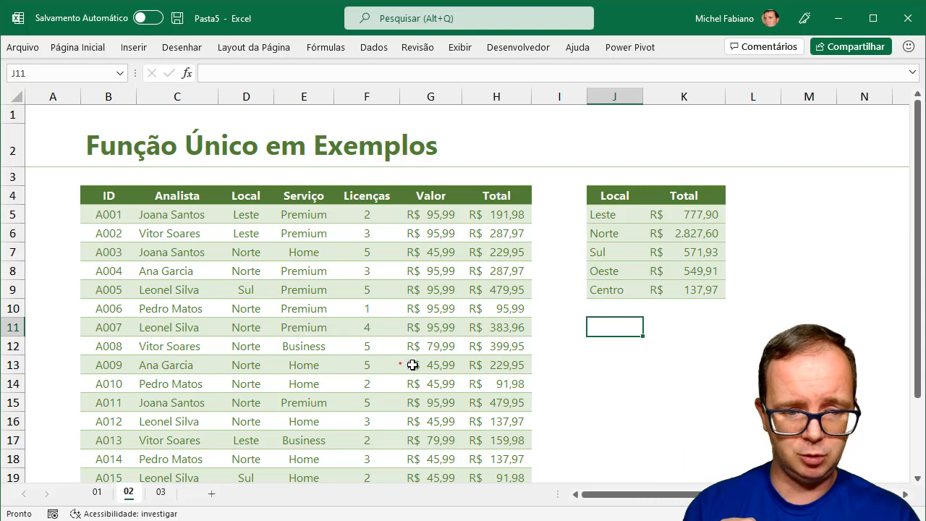
{"action": "left_click", "coordinate": [161, 493]}
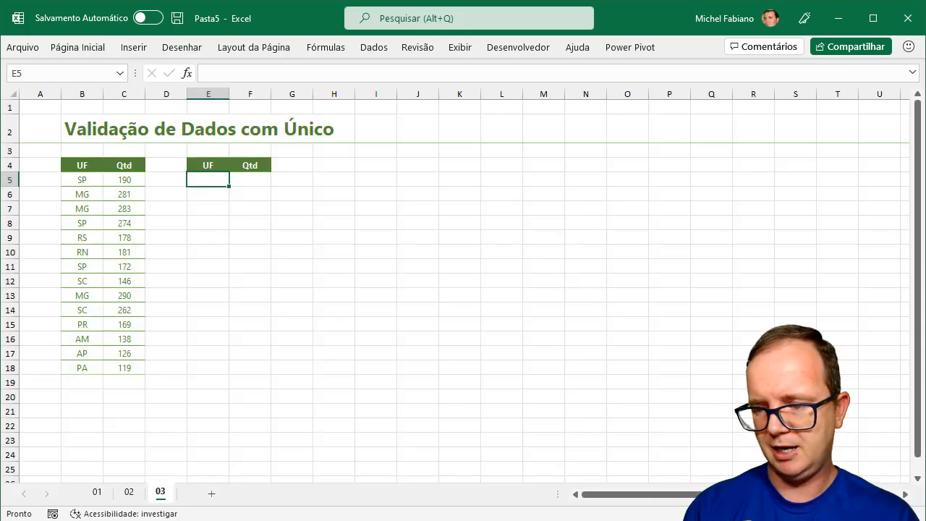
Head I4 'UF' and enter =ÚNICO(B5:B18;FALSO) in I5 to spill the distinct states
{"action": "scroll", "coordinate": [455, 290], "scroll_direction": "up", "scroll_amount": 3}
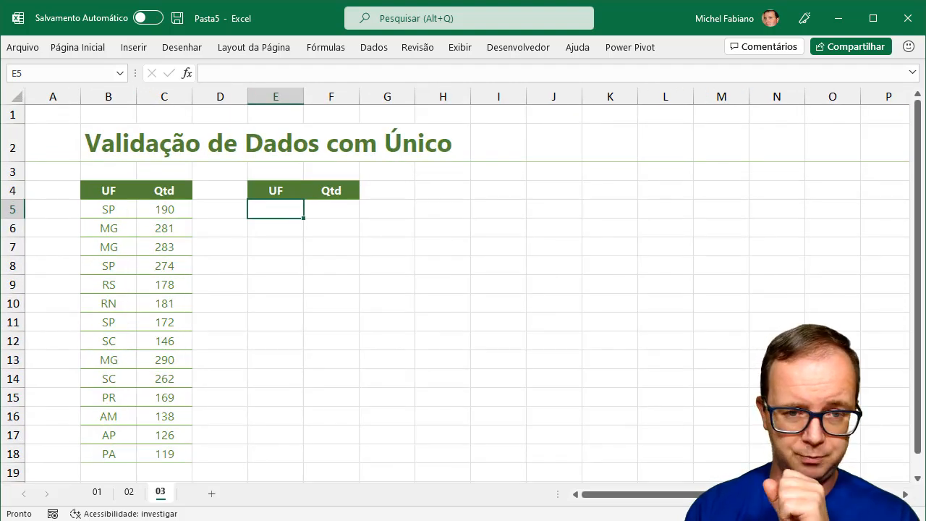
{"action": "left_click", "coordinate": [489, 191]}
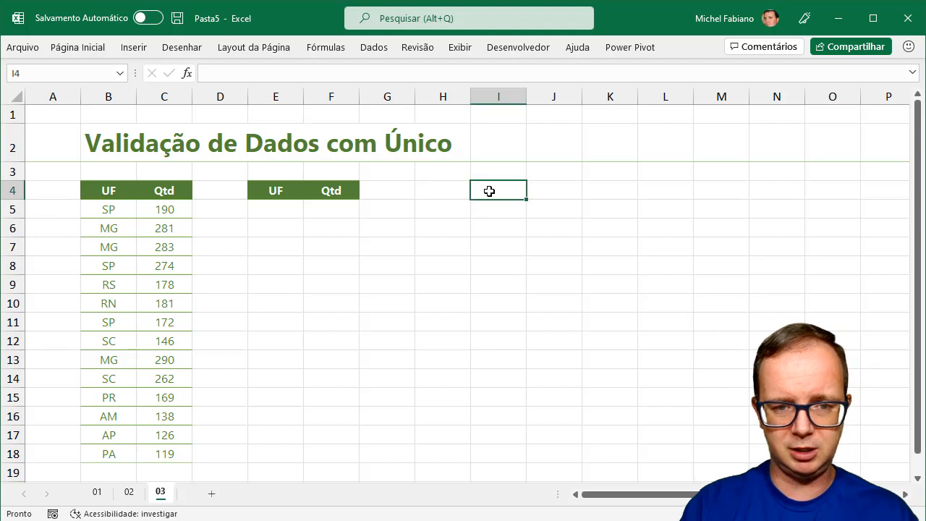
{"action": "type", "text": "UF"}
{"action": "key", "text": "Return"}
{"action": "type", "text": "=único("}
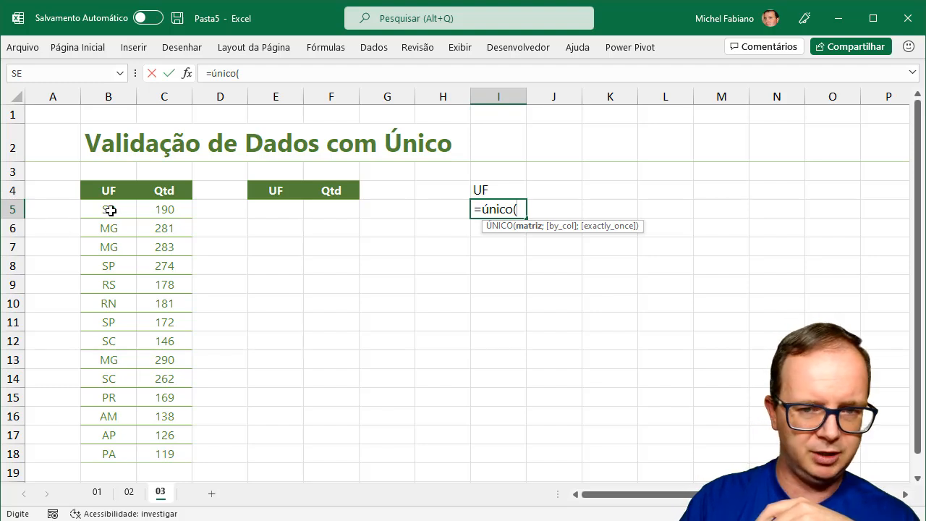
{"action": "left_click_drag", "start_coordinate": [108, 209], "coordinate": [110, 450]}
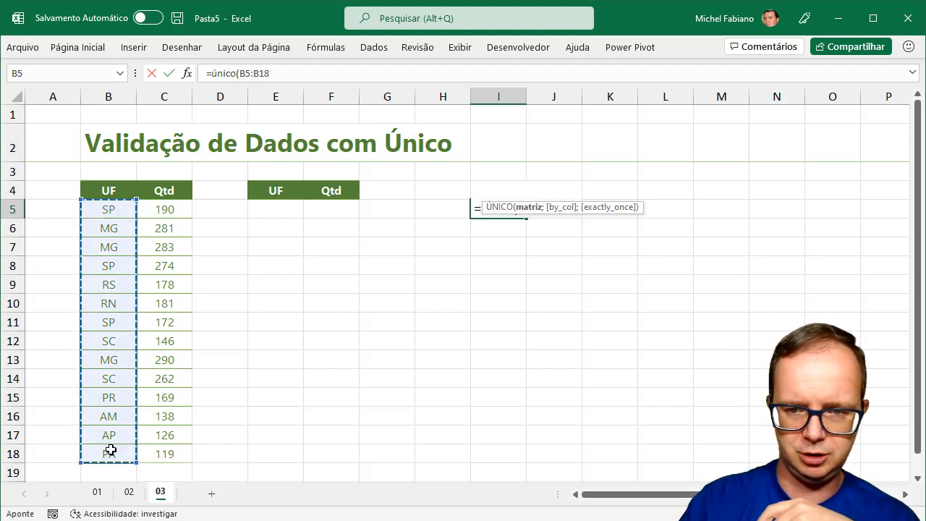
{"action": "type", "text": ";"}
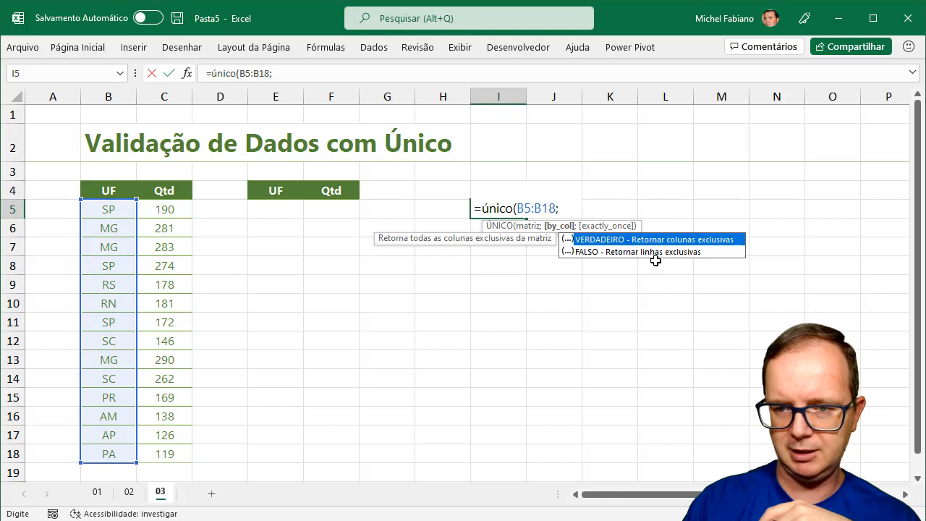
{"action": "double_click", "coordinate": [662, 252]}
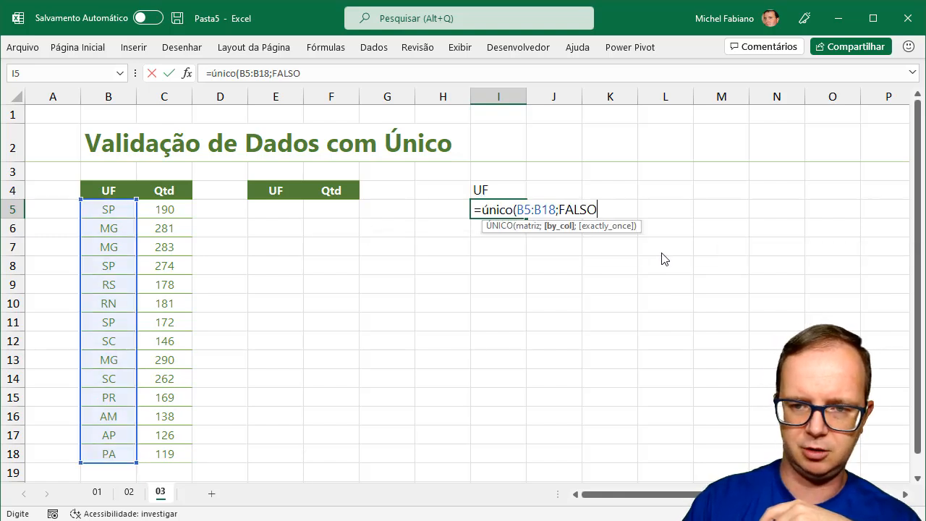
{"action": "type", "text": ")"}
{"action": "key", "text": "Return"}
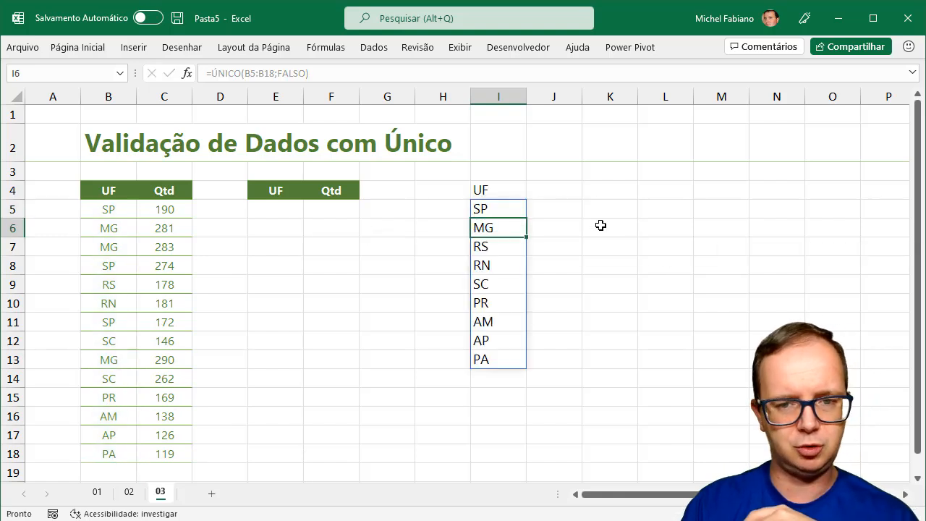
{"action": "left_click", "coordinate": [506, 208]}
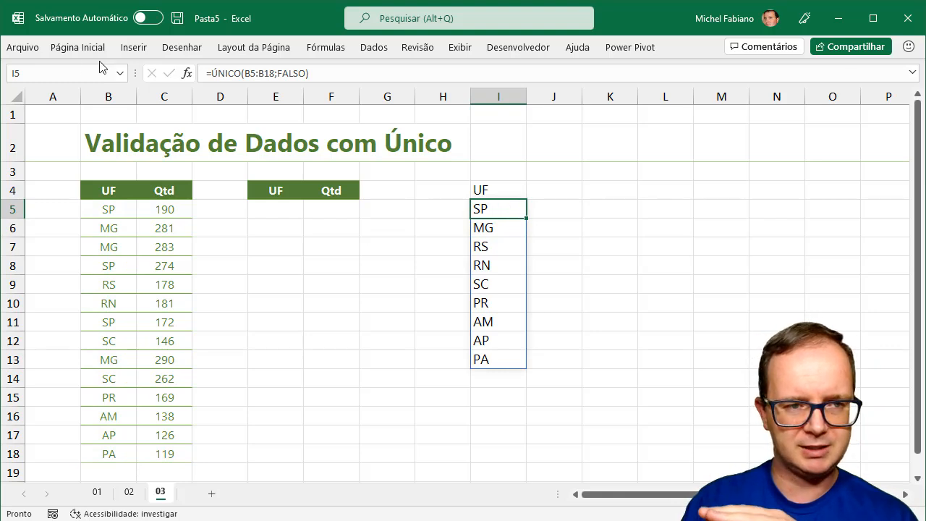
{"action": "left_click", "coordinate": [284, 211]}
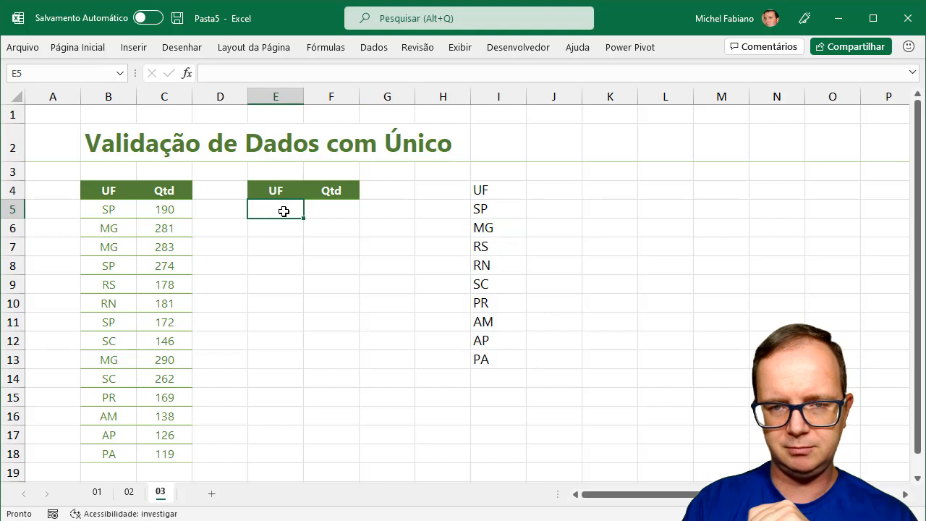
Give E5 list validation sourced from I5:I13 and check its nine-state dropdown
{"action": "left_click", "coordinate": [378, 47]}
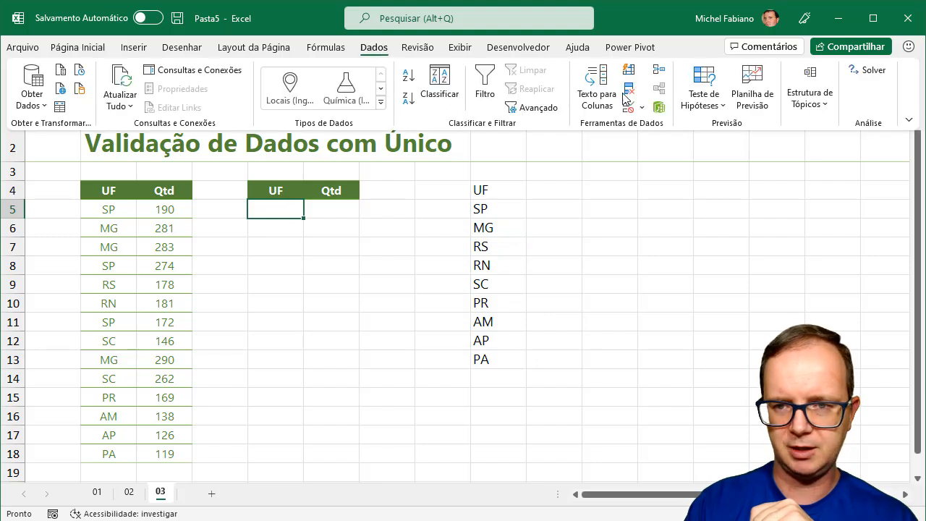
{"action": "left_click", "coordinate": [641, 107]}
{"action": "left_click", "coordinate": [656, 126]}
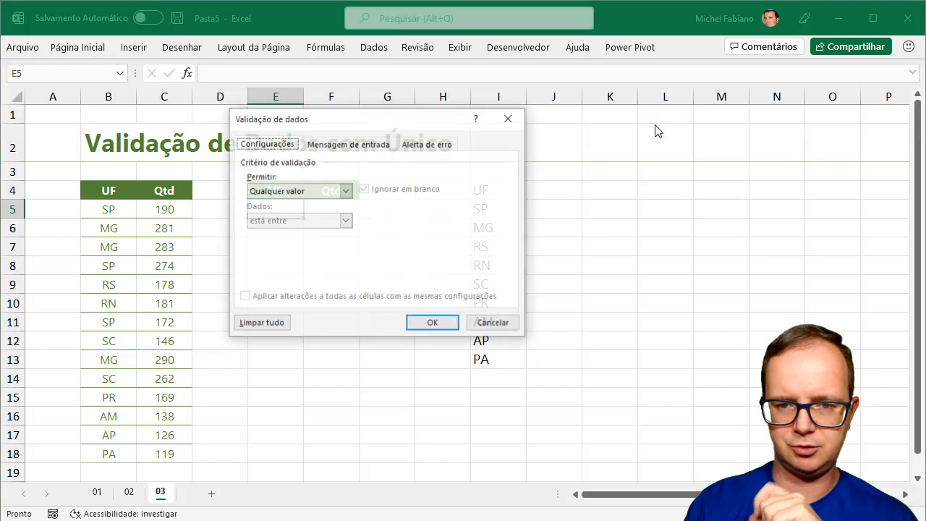
{"action": "left_click", "coordinate": [346, 191]}
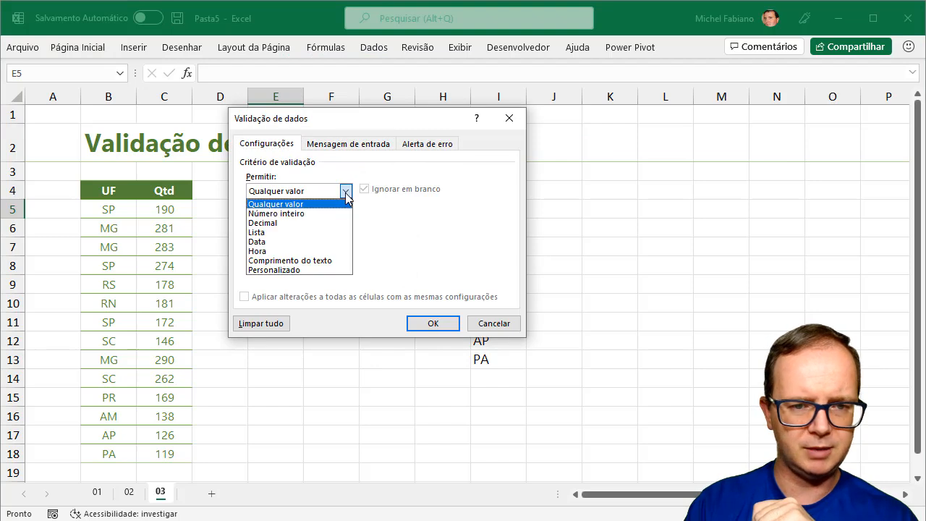
{"action": "left_click", "coordinate": [301, 232]}
{"action": "left_click", "coordinate": [303, 249]}
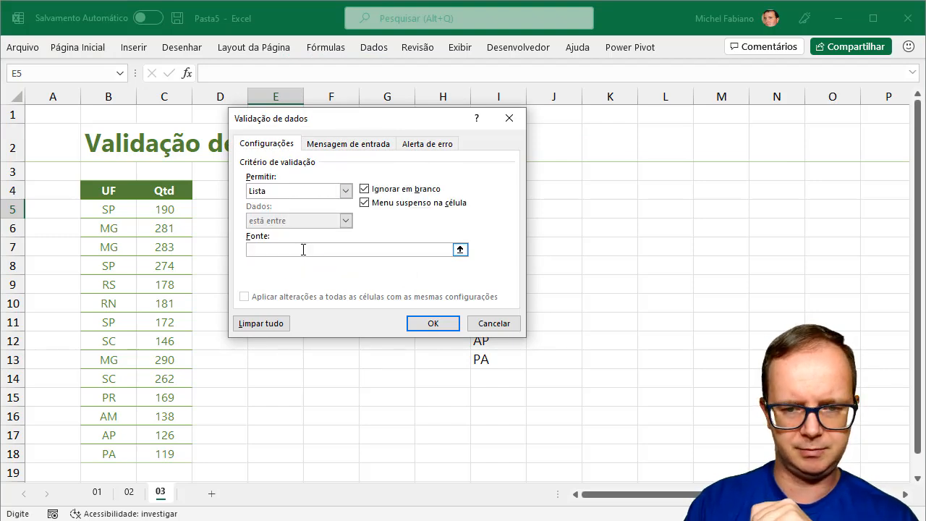
{"action": "left_click_drag", "start_coordinate": [407, 124], "coordinate": [749, 128]}
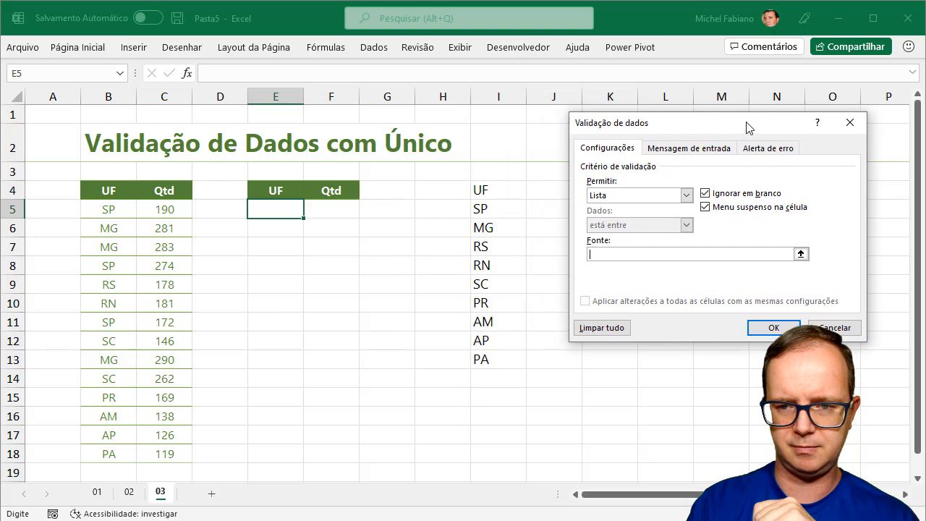
{"action": "left_click_drag", "start_coordinate": [506, 209], "coordinate": [499, 359]}
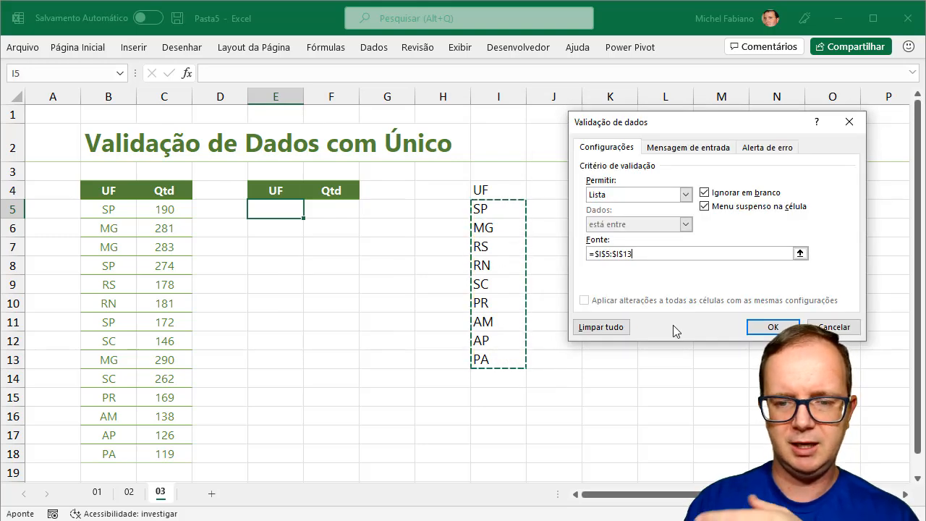
{"action": "left_click", "coordinate": [773, 327]}
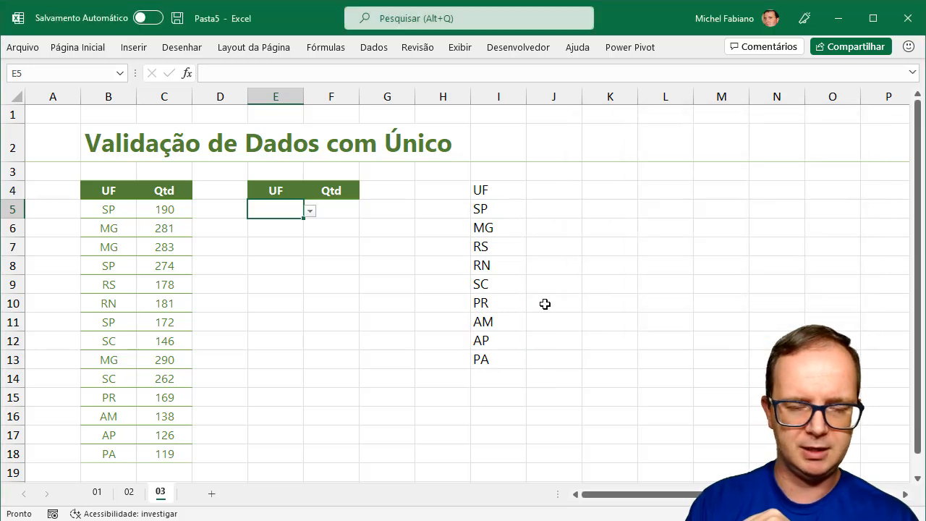
{"action": "left_click", "coordinate": [310, 210]}
{"action": "left_click_drag", "start_coordinate": [307, 244], "coordinate": [306, 279]}
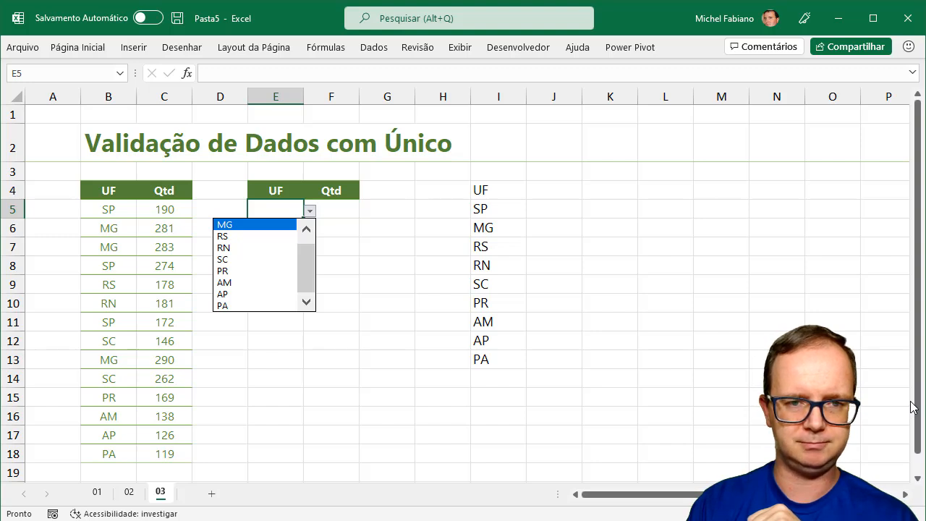
Close E5's dropdown, review the ÚNICO formula in I5, and reselect E5
{"action": "left_click", "coordinate": [502, 210]}
{"action": "left_click", "coordinate": [503, 209]}
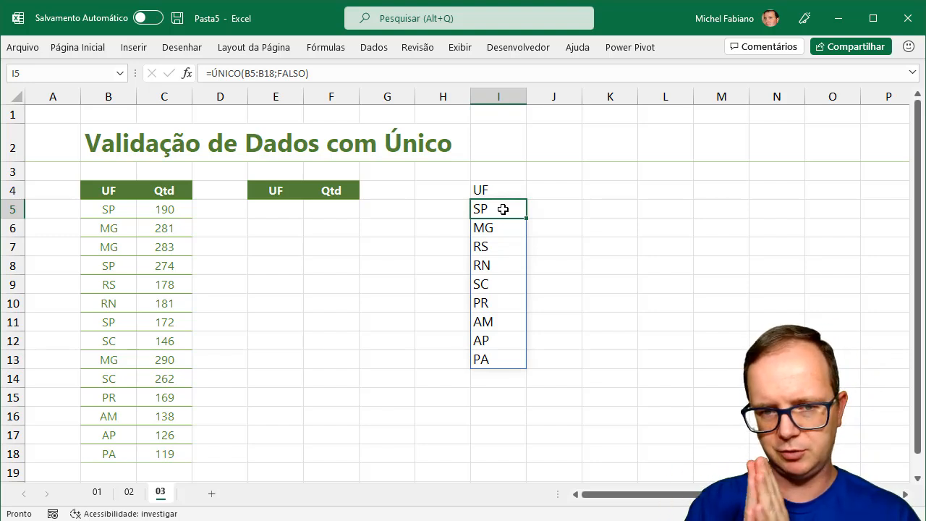
{"action": "left_click", "coordinate": [269, 205]}
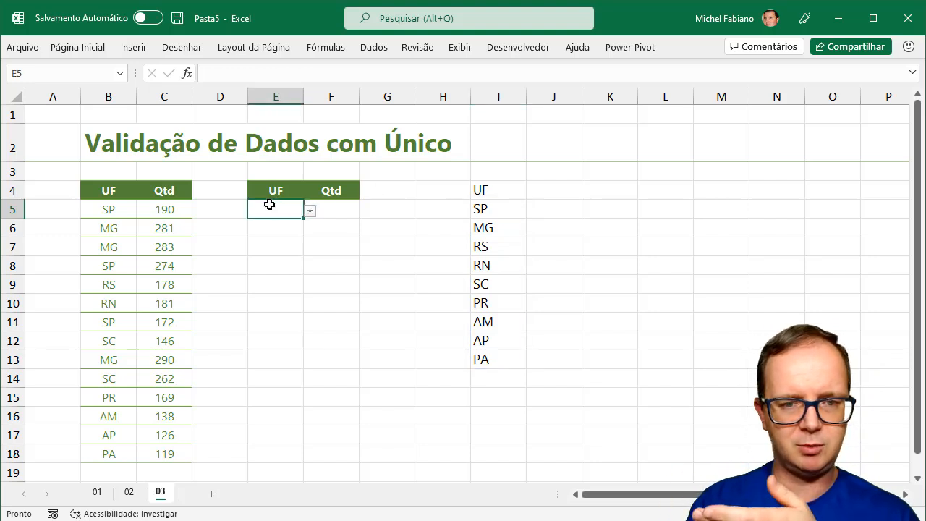
{"action": "left_click", "coordinate": [378, 48]}
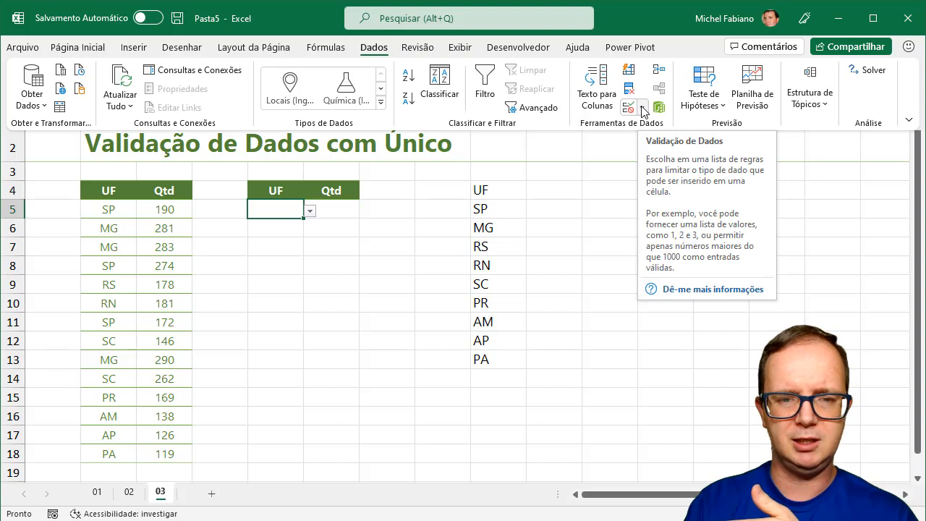
Clear E5's existing data validation rule
{"action": "left_click", "coordinate": [642, 109]}
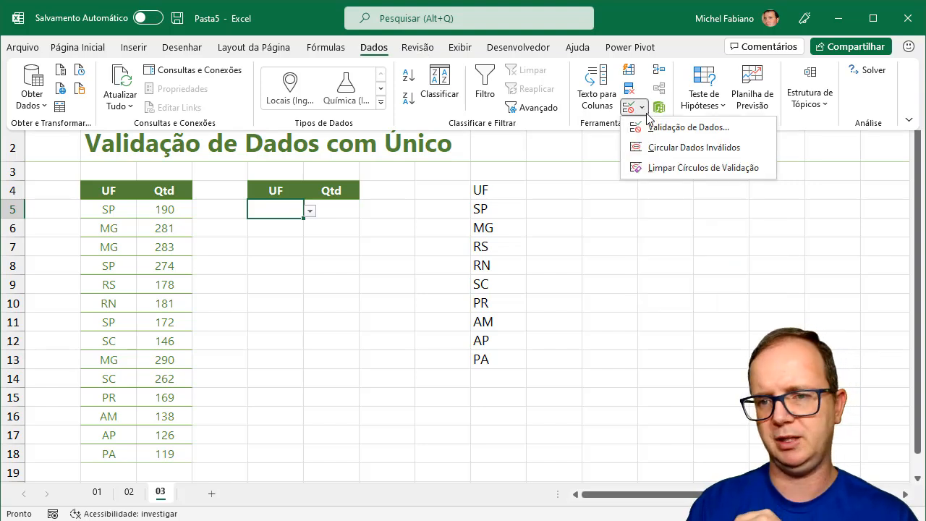
{"action": "left_click", "coordinate": [653, 128]}
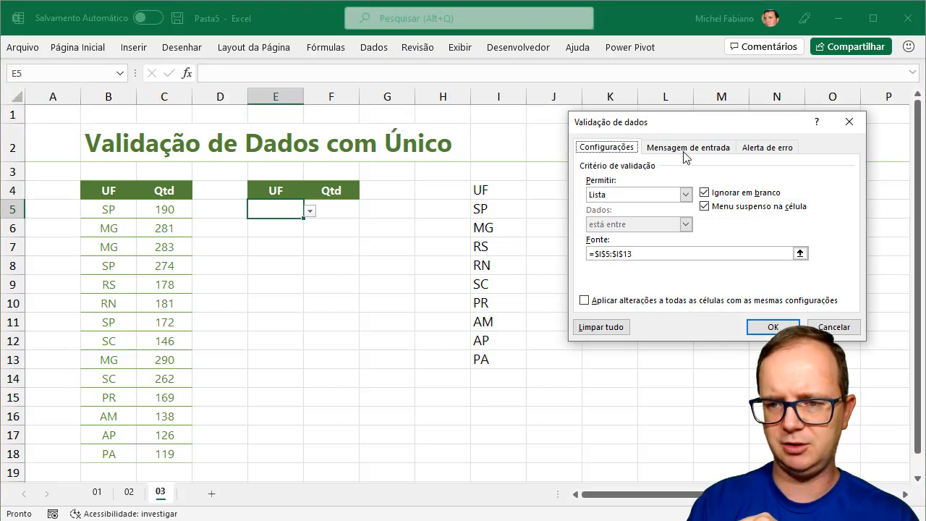
{"action": "left_click", "coordinate": [601, 327]}
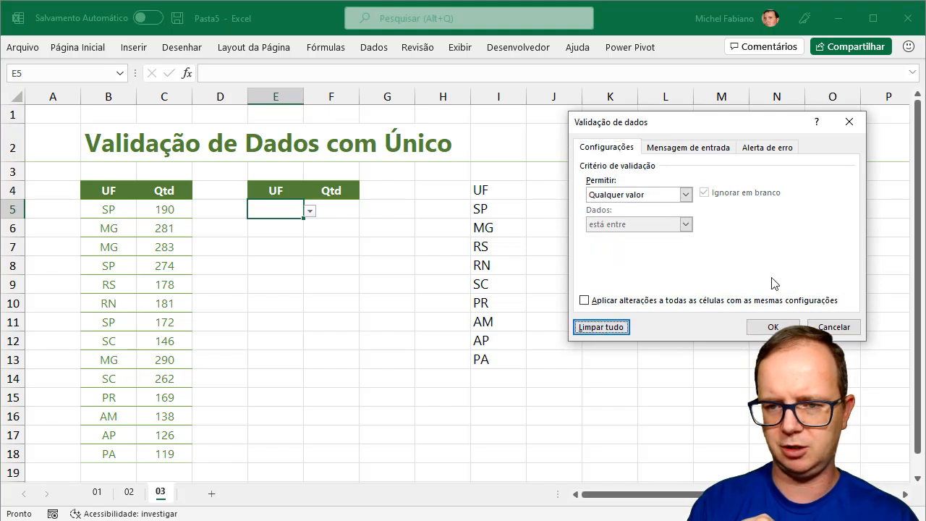
{"action": "left_click", "coordinate": [774, 327]}
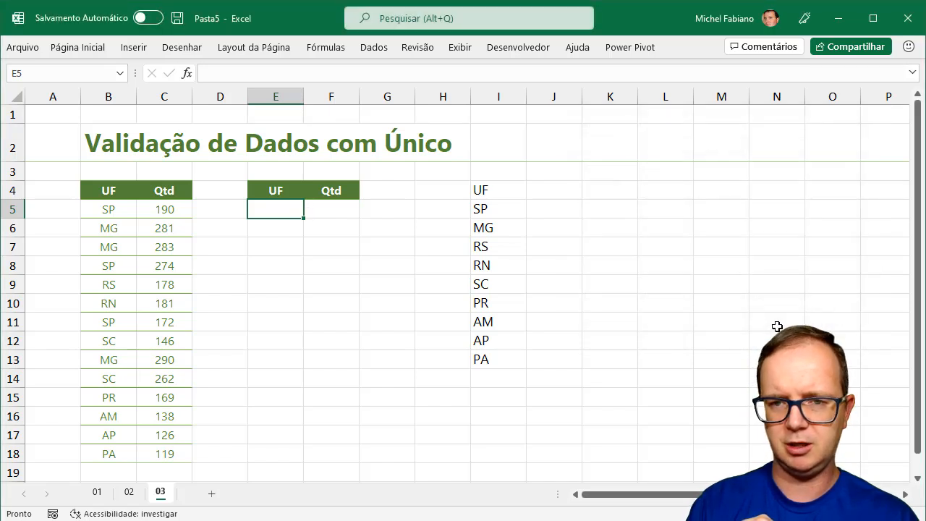
Recreate E5's list validation with the spill reference =$I$5# as source
{"action": "left_click", "coordinate": [376, 47]}
{"action": "left_click", "coordinate": [643, 107]}
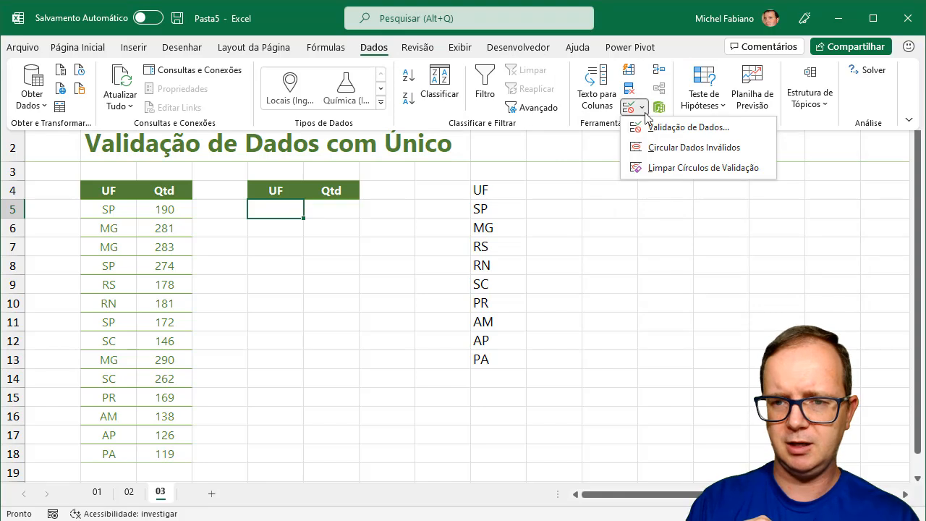
{"action": "left_click", "coordinate": [656, 133]}
{"action": "left_click", "coordinate": [684, 195]}
{"action": "left_click", "coordinate": [648, 238]}
{"action": "left_click", "coordinate": [630, 252]}
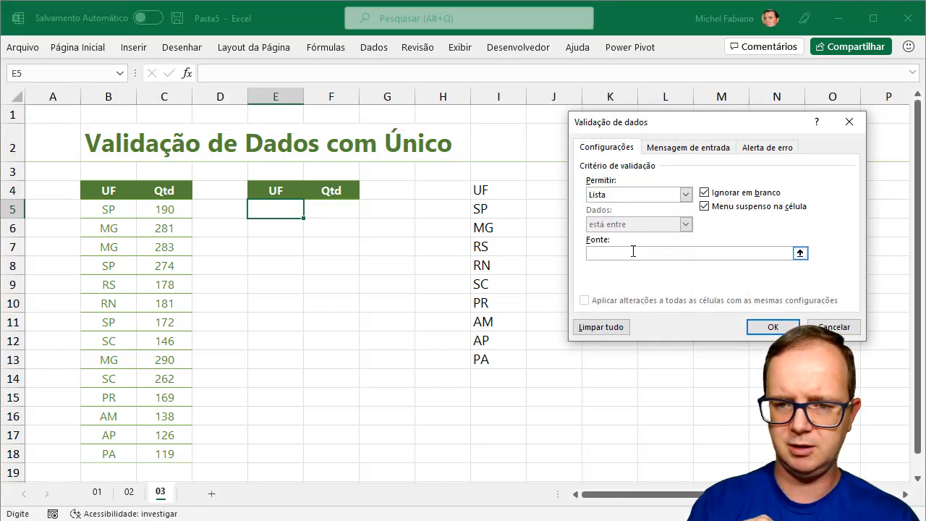
{"action": "left_click", "coordinate": [492, 209]}
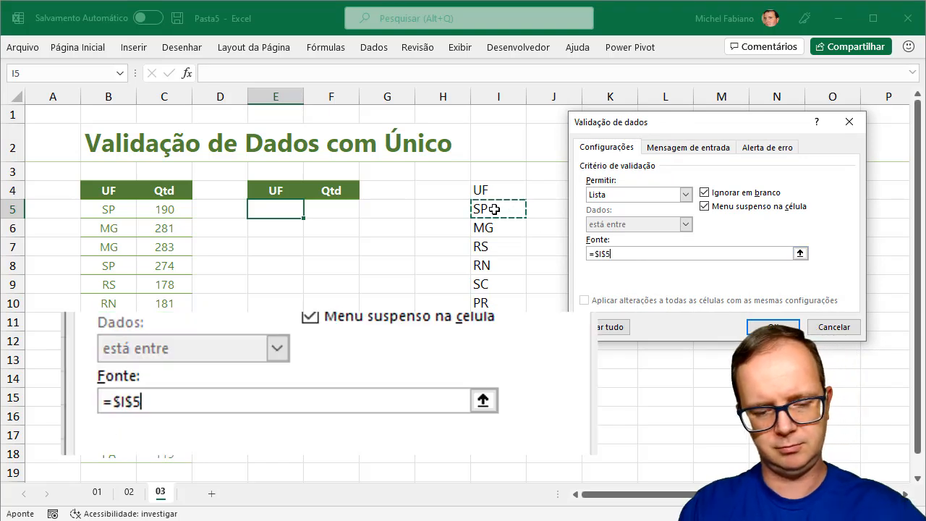
{"action": "type", "text": "#"}
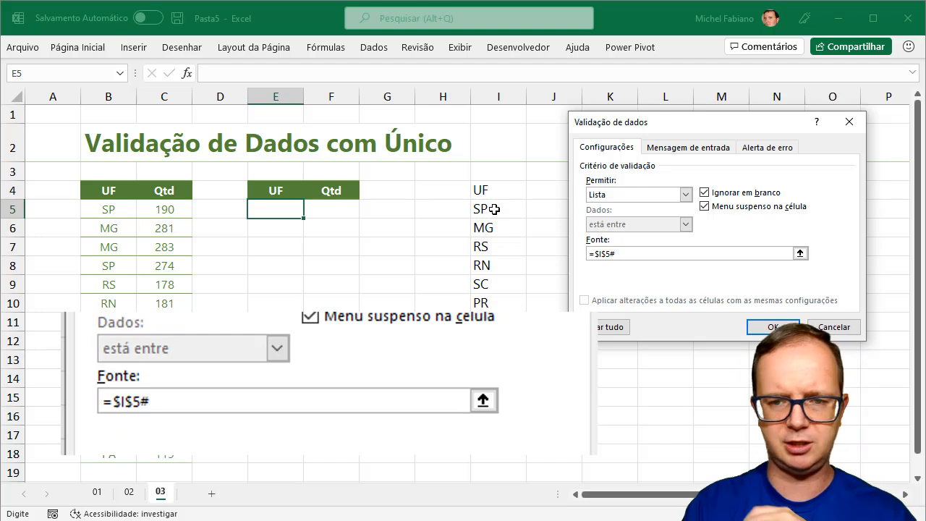
{"action": "left_click", "coordinate": [772, 327]}
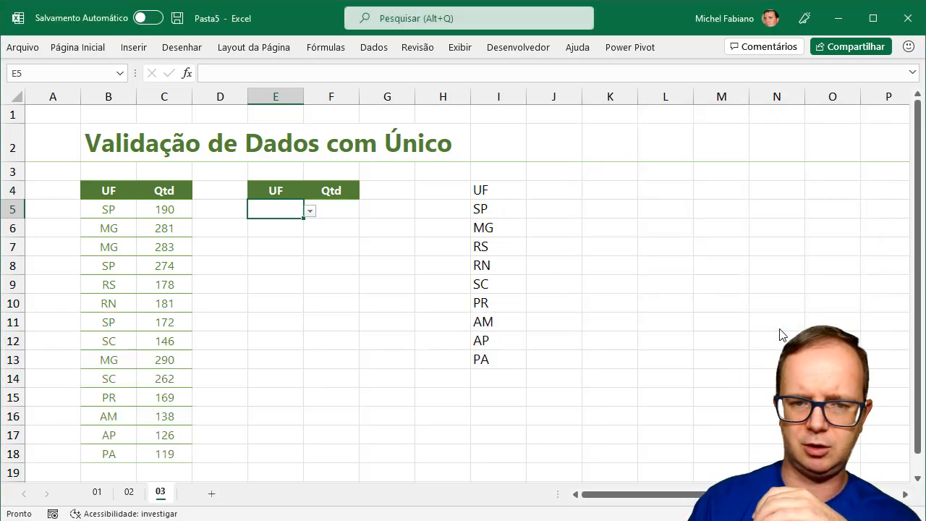
Choose SP from E5's dropdown list
{"action": "left_click", "coordinate": [311, 214]}
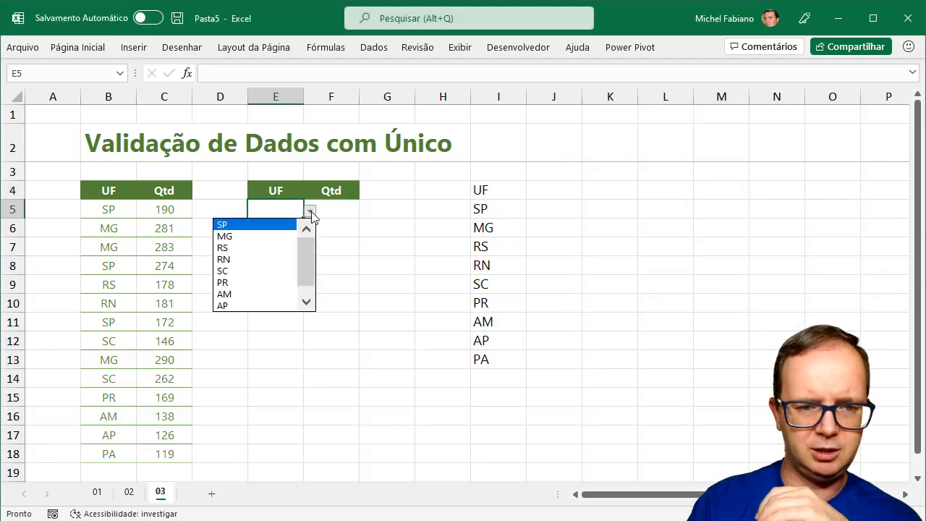
{"action": "left_click", "coordinate": [306, 302]}
{"action": "left_click_drag", "start_coordinate": [306, 254], "coordinate": [302, 287]}
{"action": "left_click_drag", "start_coordinate": [305, 247], "coordinate": [306, 243]}
{"action": "left_click", "coordinate": [251, 225]}
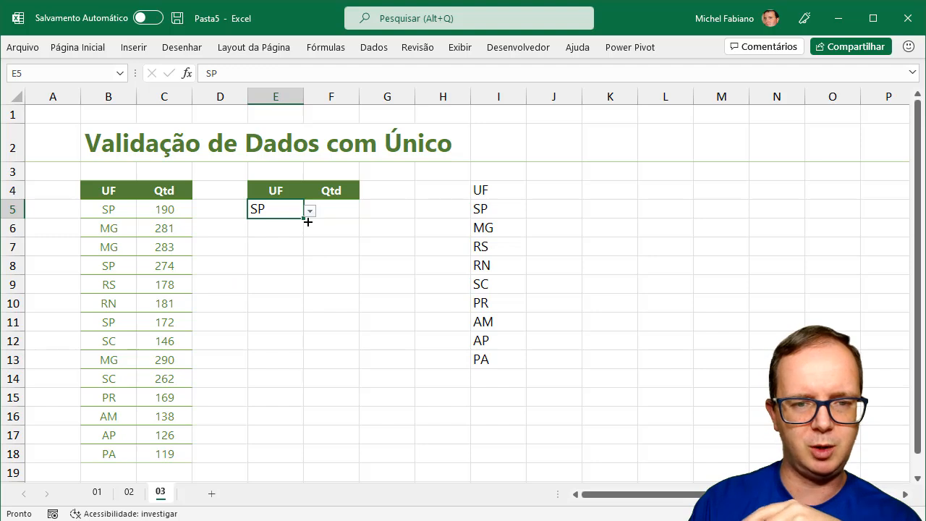
Enter =SOMA(FILTRO(C5:C18;B5:B18=E5)) in F5 to total SP's Qtd as 636
{"action": "left_click", "coordinate": [339, 212]}
{"action": "type", "text": "=soma(f"}
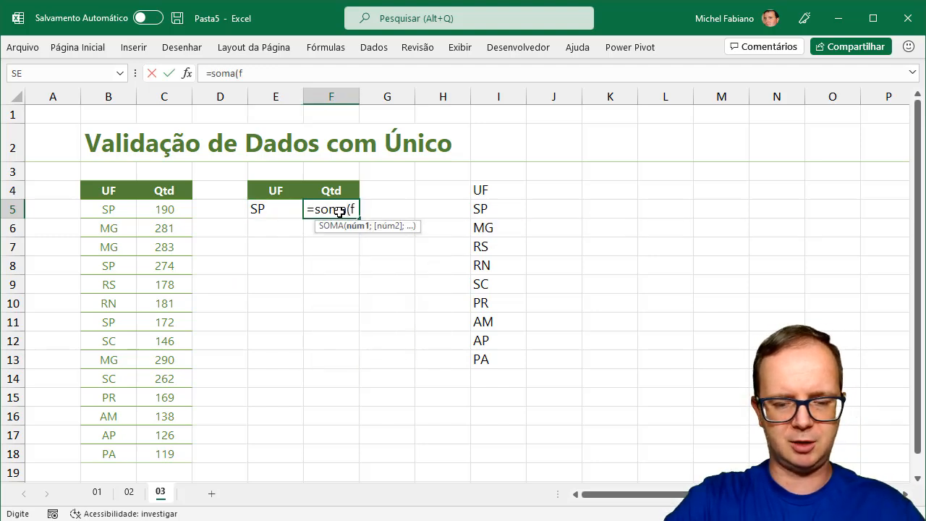
{"action": "type", "text": "iltro("}
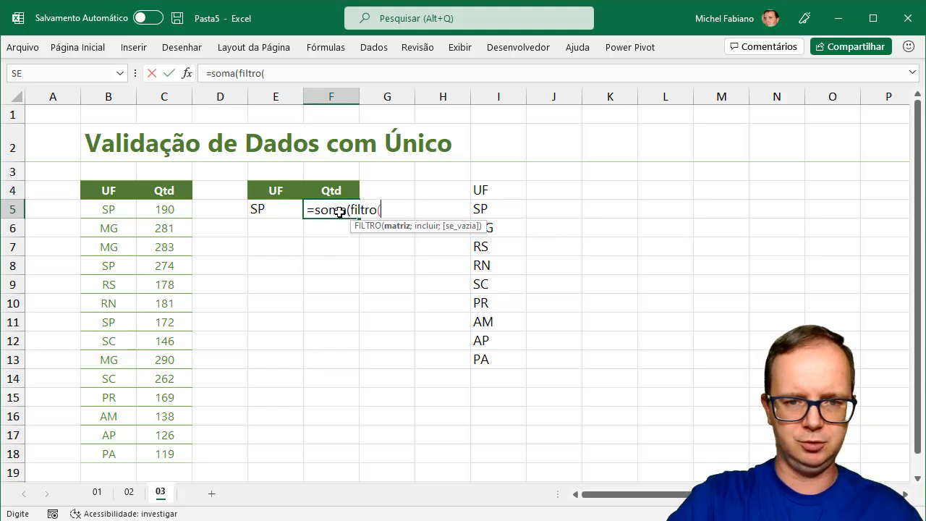
{"action": "left_click_drag", "start_coordinate": [164, 209], "coordinate": [153, 448]}
{"action": "type", "text": ";"}
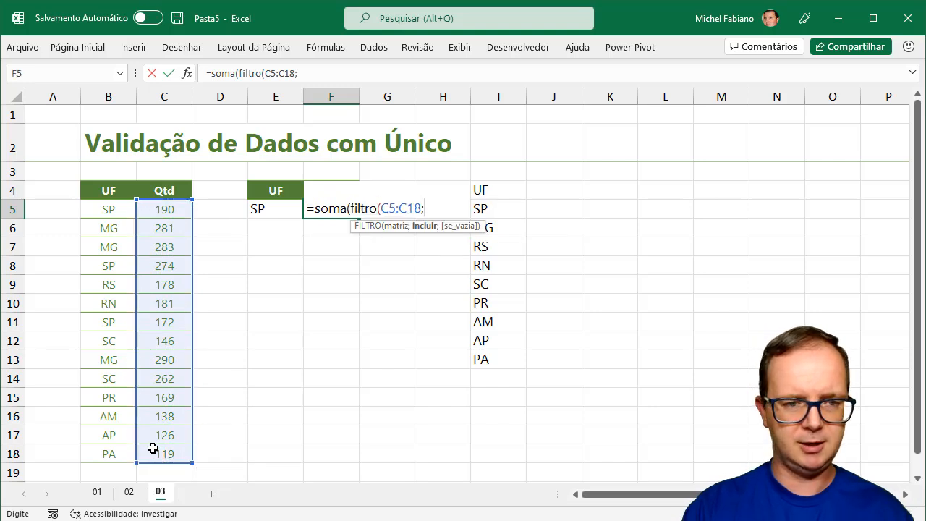
{"action": "left_click_drag", "start_coordinate": [109, 209], "coordinate": [110, 449]}
{"action": "type", "text": "="}
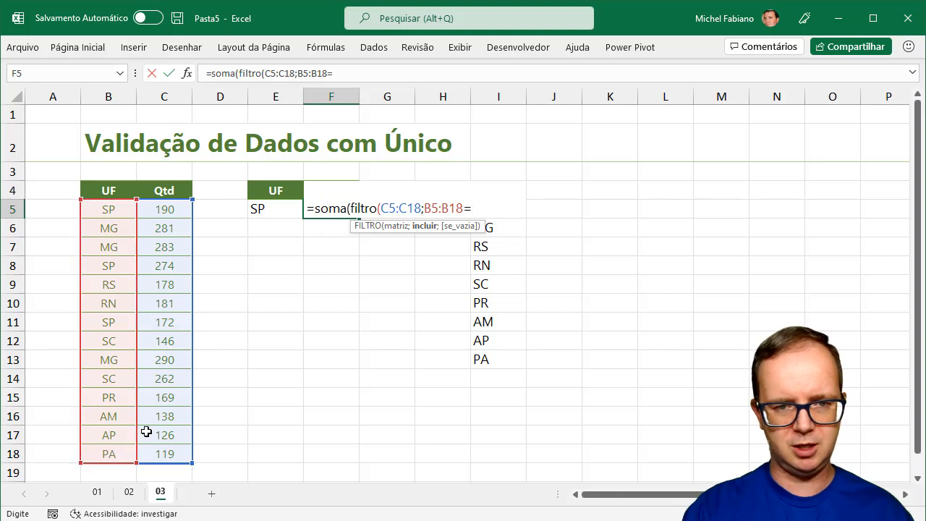
{"action": "left_click", "coordinate": [282, 209]}
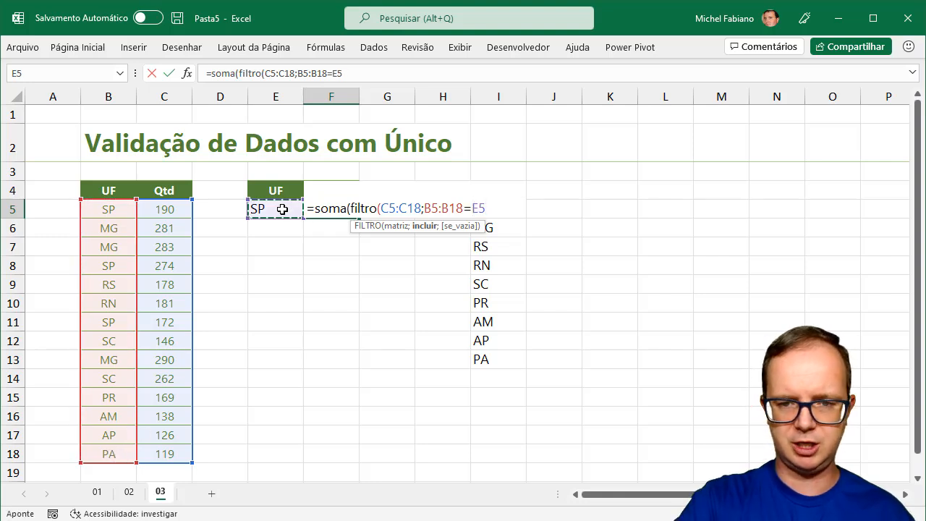
{"action": "type", "text": "))"}
{"action": "key", "text": "Return"}
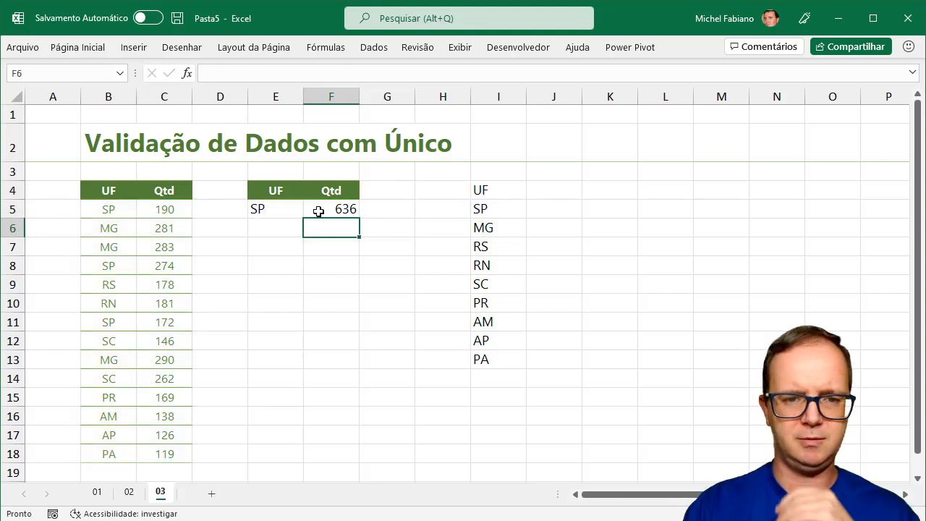
Pick MG, then RN, then SC in E5, leaving F5 at 408
{"action": "left_click", "coordinate": [296, 209]}
{"action": "left_click", "coordinate": [309, 210]}
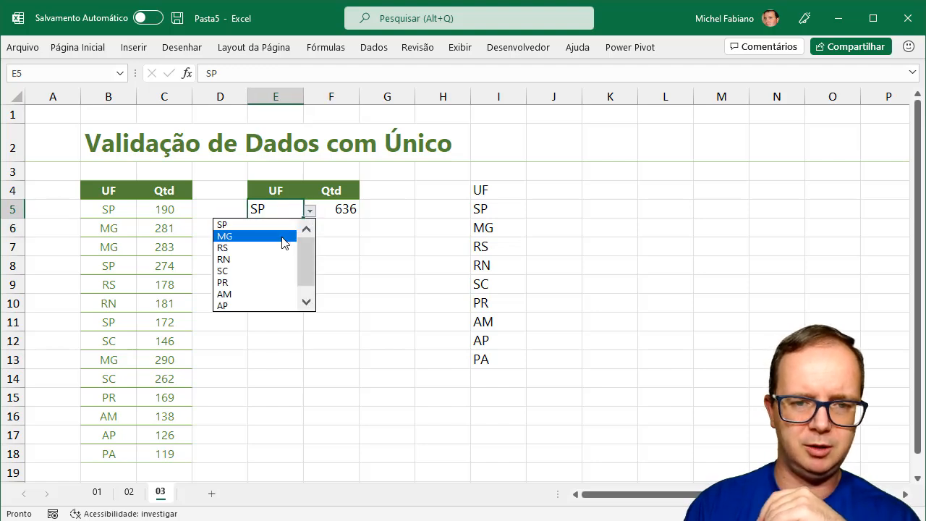
{"action": "left_click", "coordinate": [282, 235]}
{"action": "left_click", "coordinate": [309, 211]}
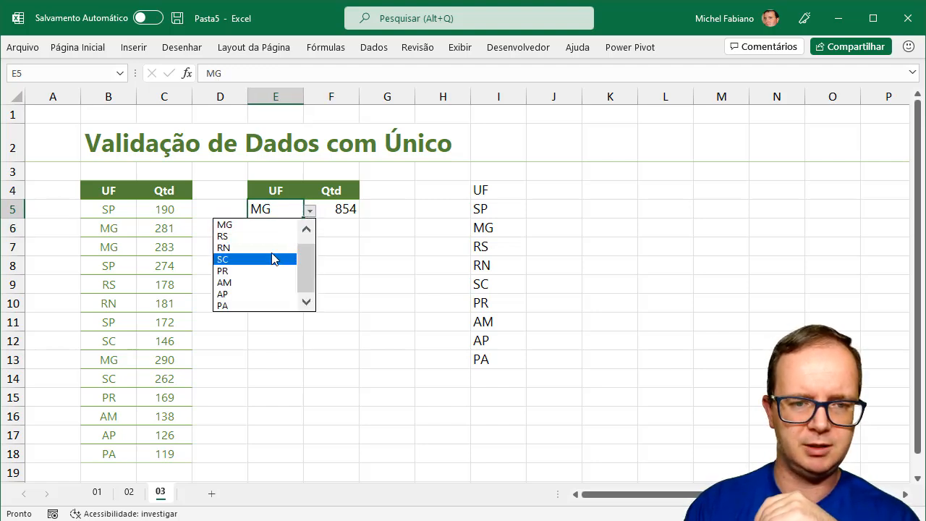
{"action": "left_click", "coordinate": [275, 248]}
{"action": "left_click", "coordinate": [309, 211]}
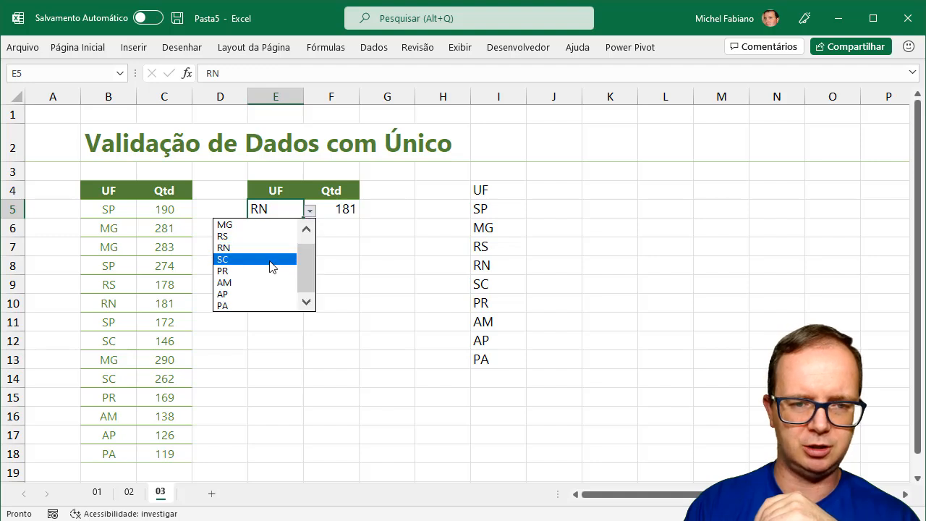
{"action": "left_click", "coordinate": [269, 260]}
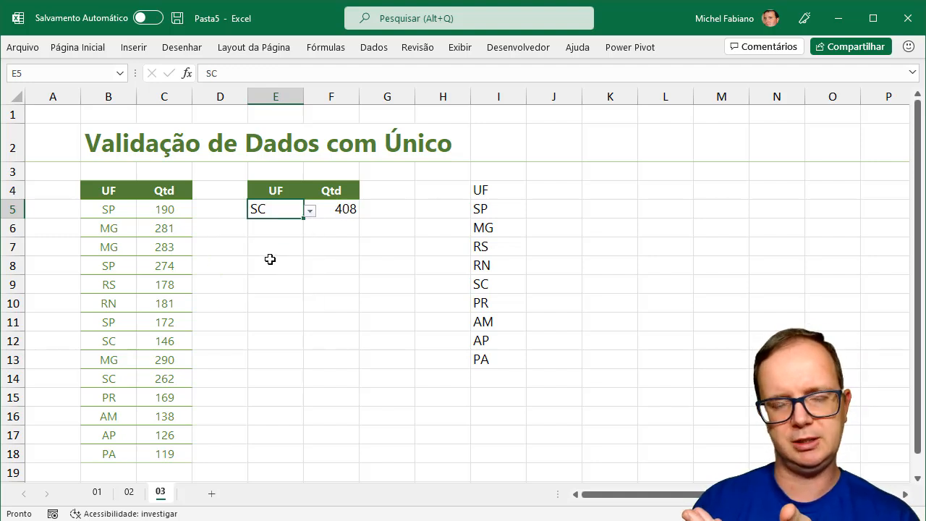
Overwrite the first UF in B5 from SP to CE
{"action": "left_click", "coordinate": [112, 212]}
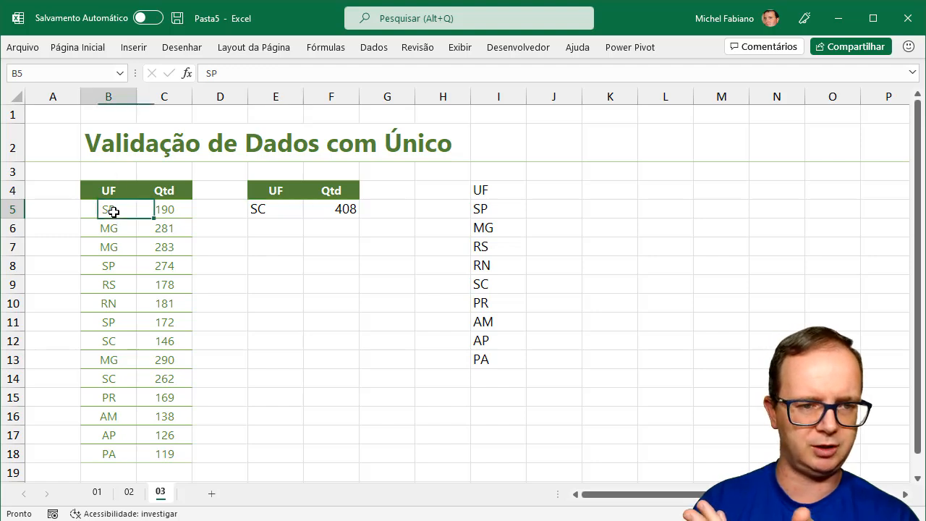
{"action": "type", "text": "CE"}
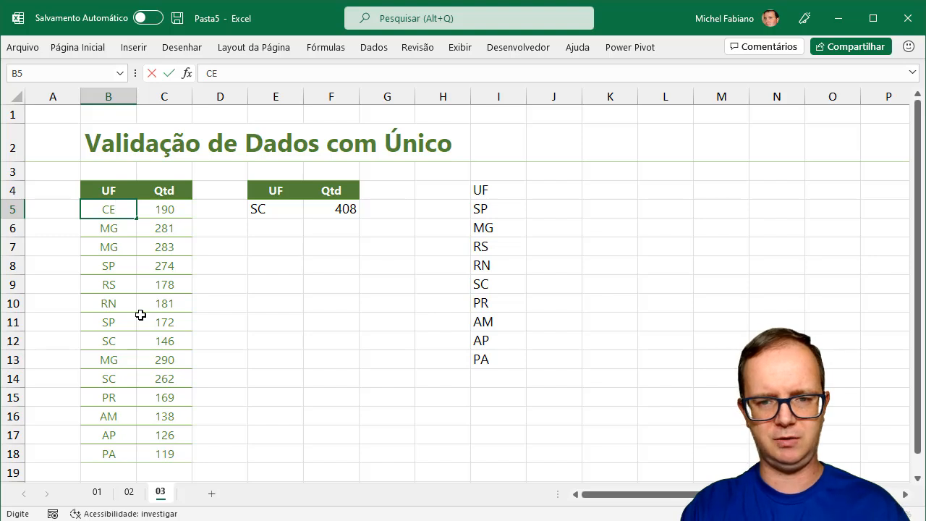
{"action": "key", "text": "Return"}
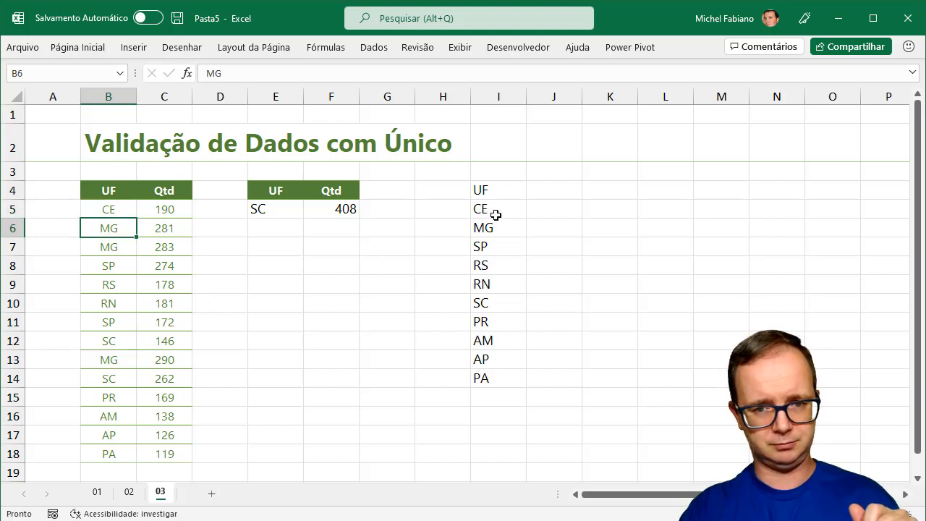
Check E5's dropdown for CE, then select the ÚNICO formula in I5
{"action": "left_click", "coordinate": [265, 209]}
{"action": "left_click", "coordinate": [310, 211]}
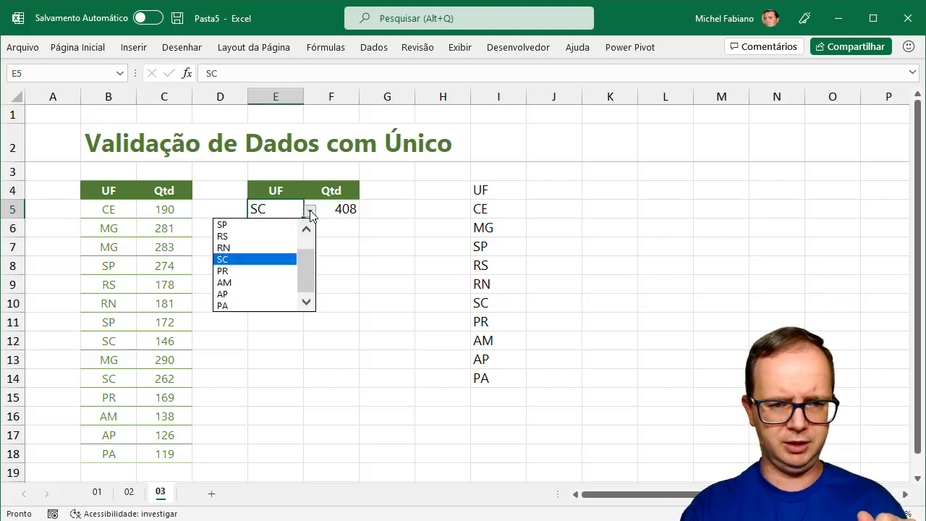
{"action": "left_click_drag", "start_coordinate": [307, 260], "coordinate": [304, 244]}
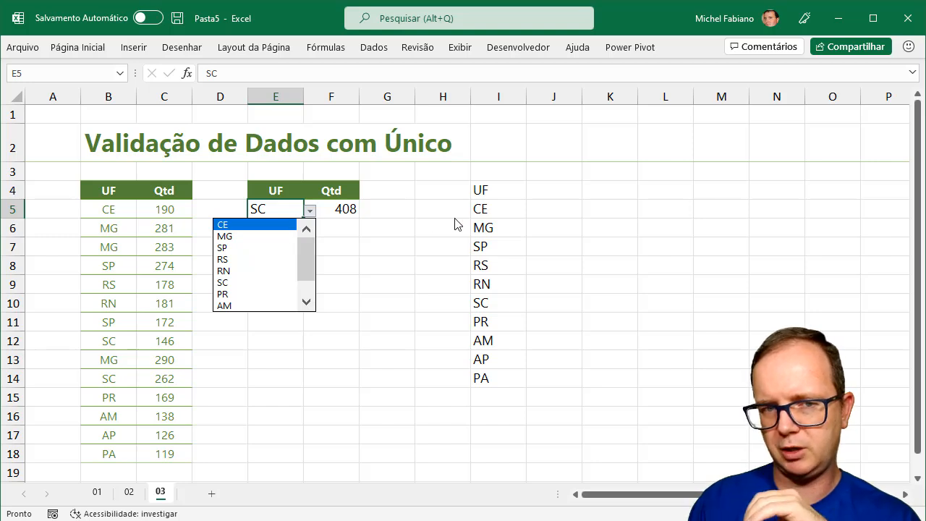
{"action": "left_click", "coordinate": [492, 204]}
{"action": "left_click", "coordinate": [494, 206]}
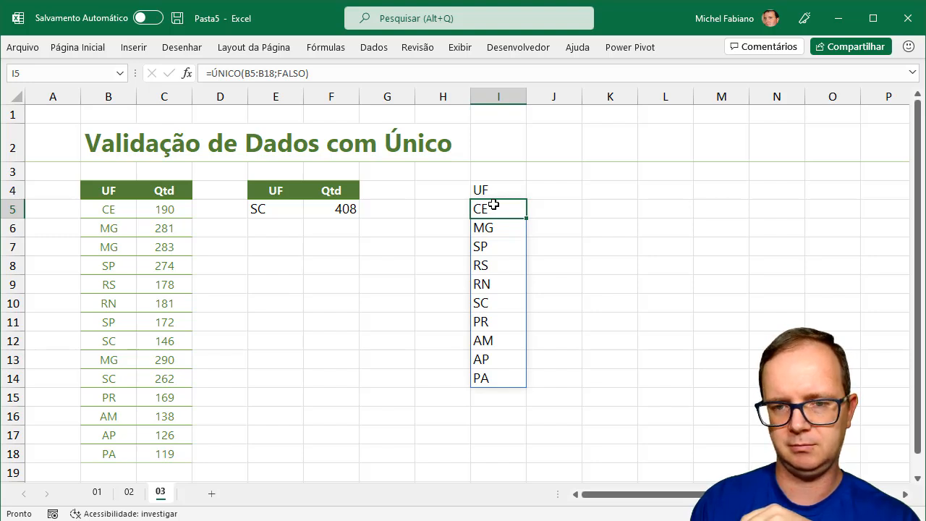
Wrap the I5 formula as =CLASSIFICAR(ÚNICO(B5:B18;FALSO);1;1) so the ten states sort AM to SP
{"action": "double_click", "coordinate": [494, 205]}
{"action": "left_click", "coordinate": [481, 208]}
{"action": "type", "text": "C"}
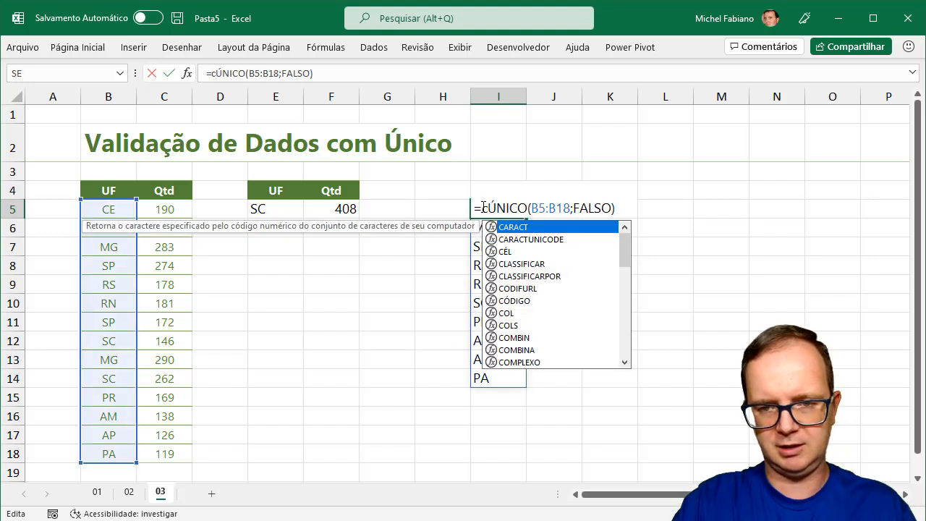
{"action": "type", "text": "lassificar"}
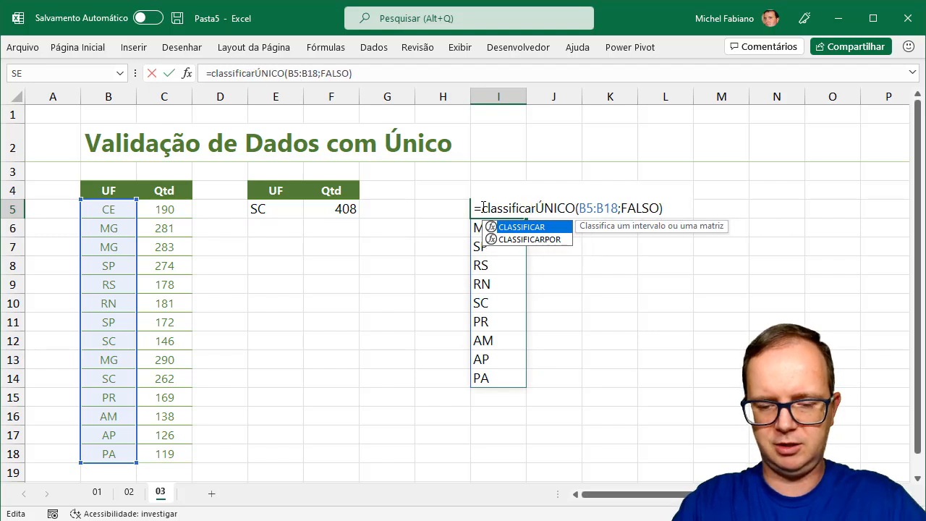
{"action": "type", "text": "("}
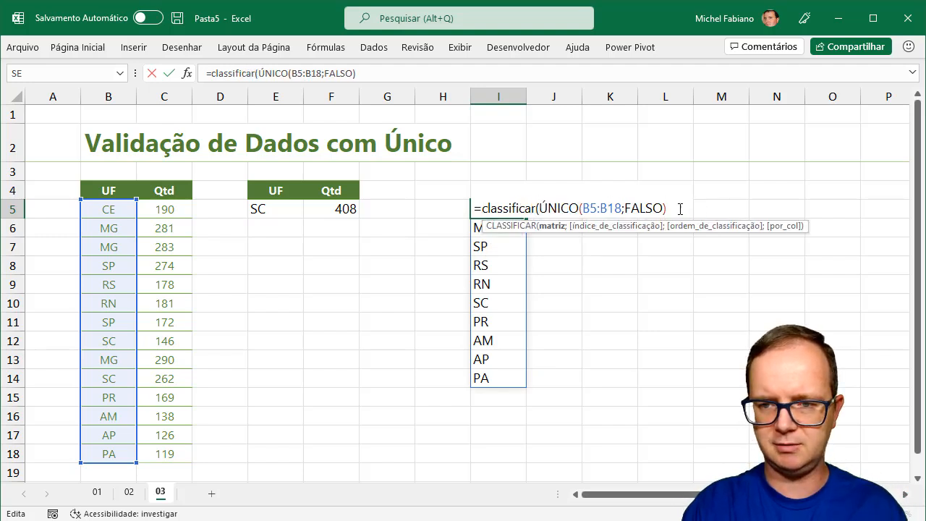
{"action": "type", "text": ";"}
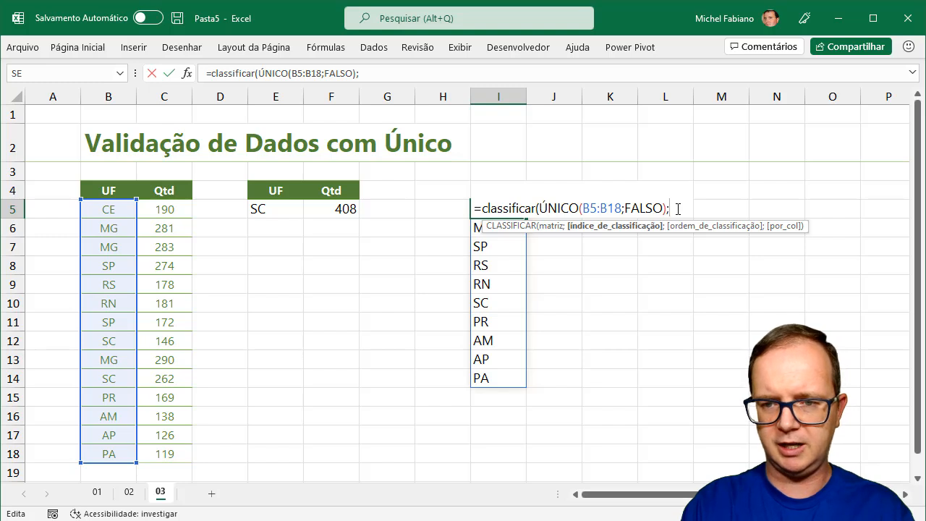
{"action": "type", "text": "1;"}
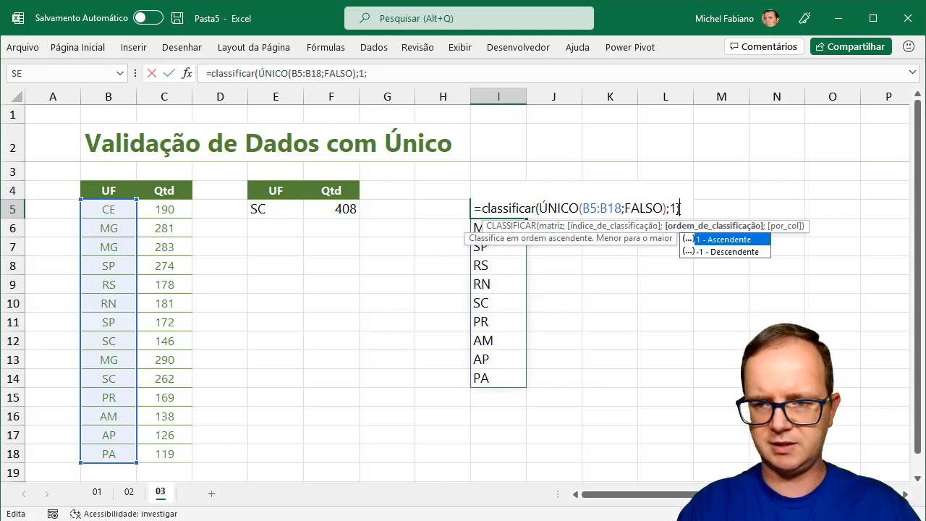
{"action": "type", "text": "1)"}
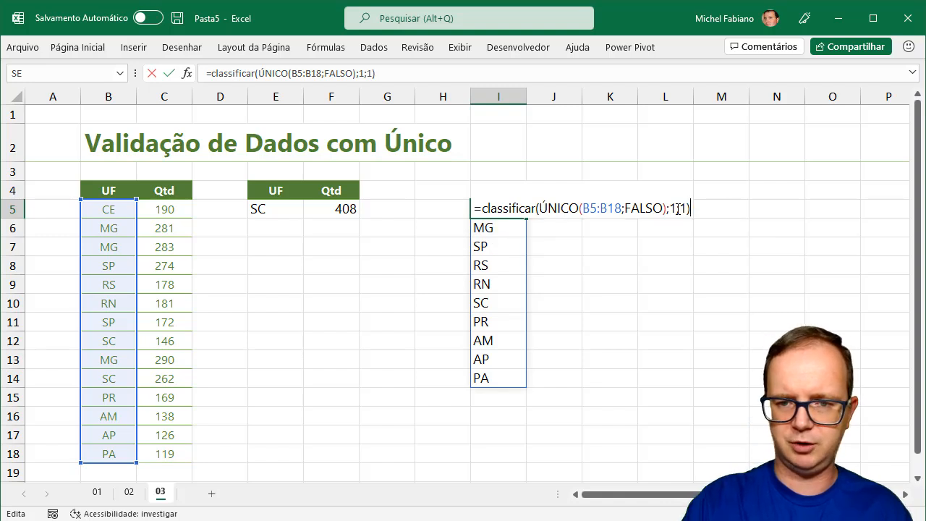
{"action": "key", "text": "Return"}
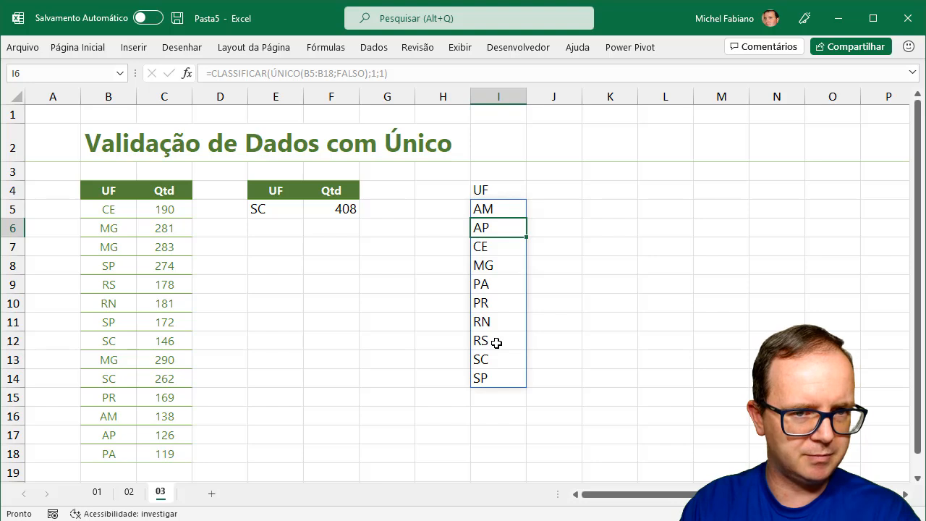
{"action": "left_click", "coordinate": [279, 207]}
Choose MG as the UF from the alphabetized E5 dropdown
{"action": "left_click", "coordinate": [309, 211]}
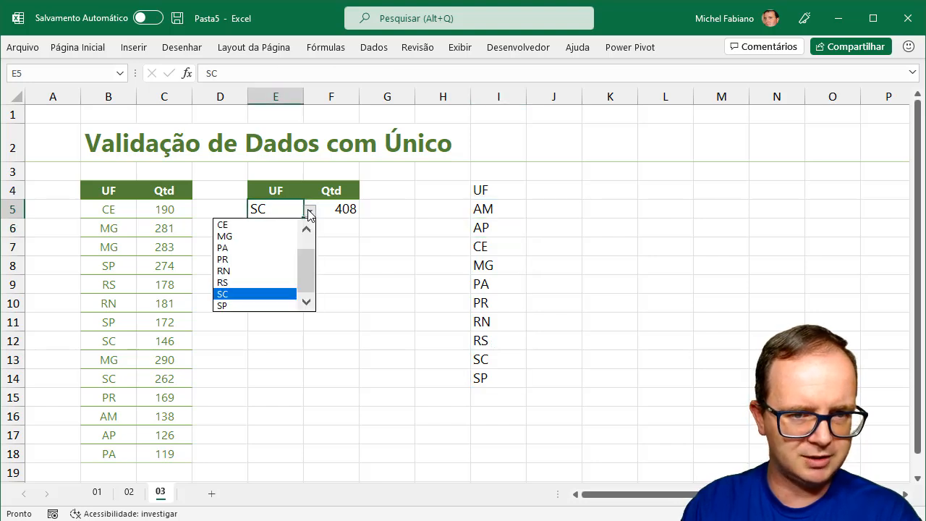
{"action": "left_click_drag", "start_coordinate": [307, 269], "coordinate": [305, 237]}
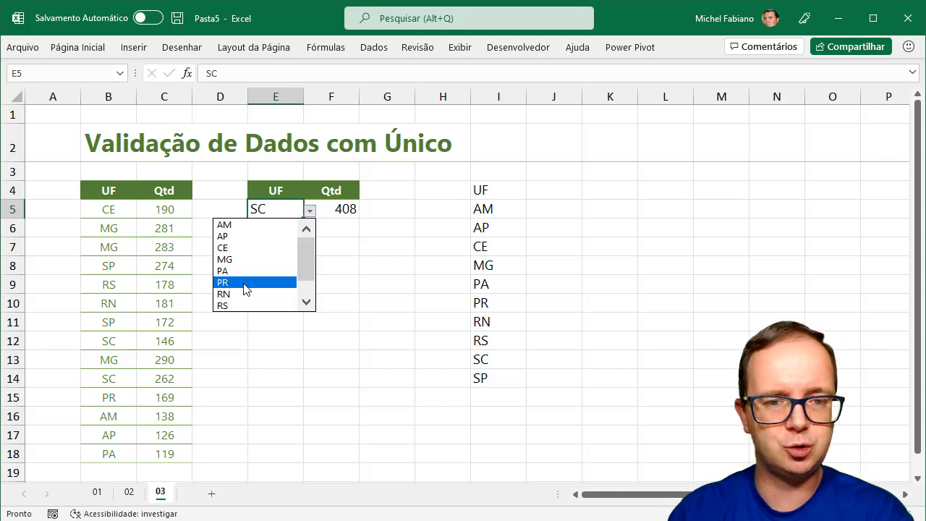
{"action": "left_click", "coordinate": [256, 259]}
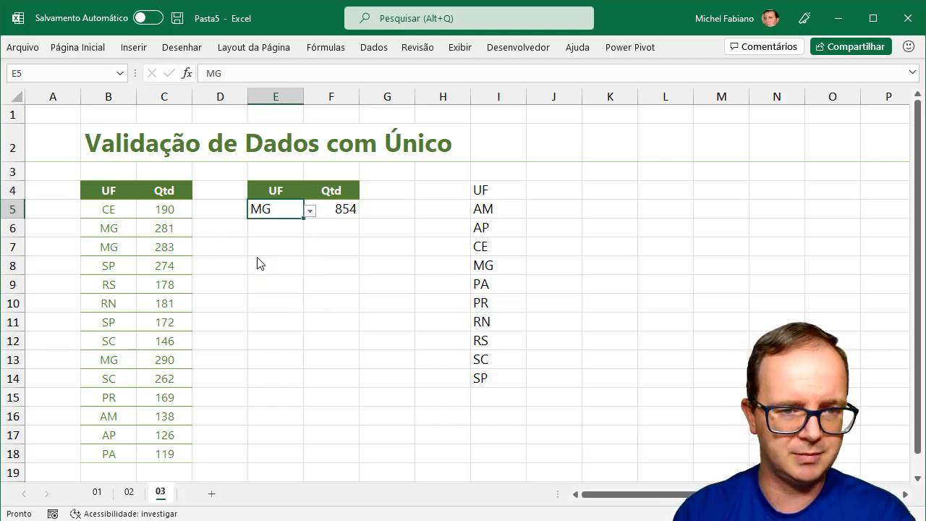
Change the E5 UF to AM so the F5 Qtd total reads 138
{"action": "left_click", "coordinate": [309, 210]}
{"action": "left_click", "coordinate": [307, 244]}
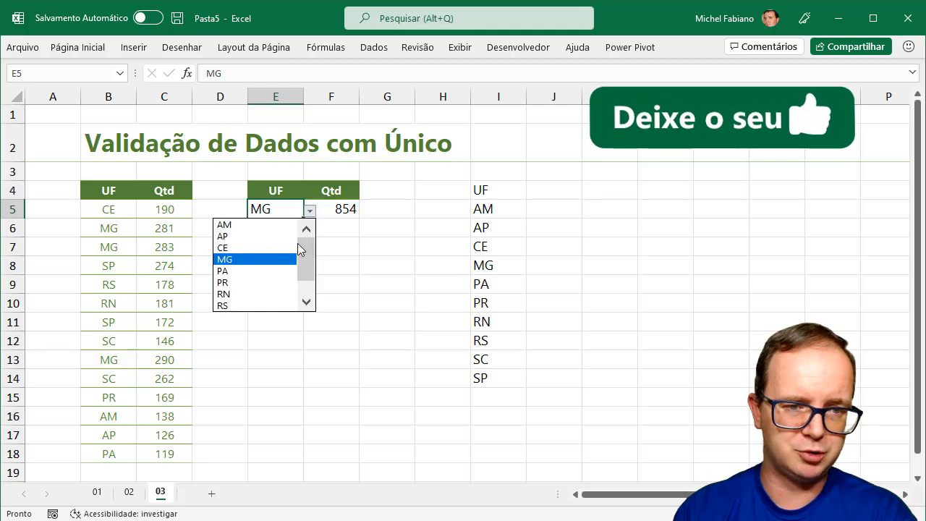
{"action": "left_click", "coordinate": [264, 225]}
{"action": "left_click", "coordinate": [269, 272]}
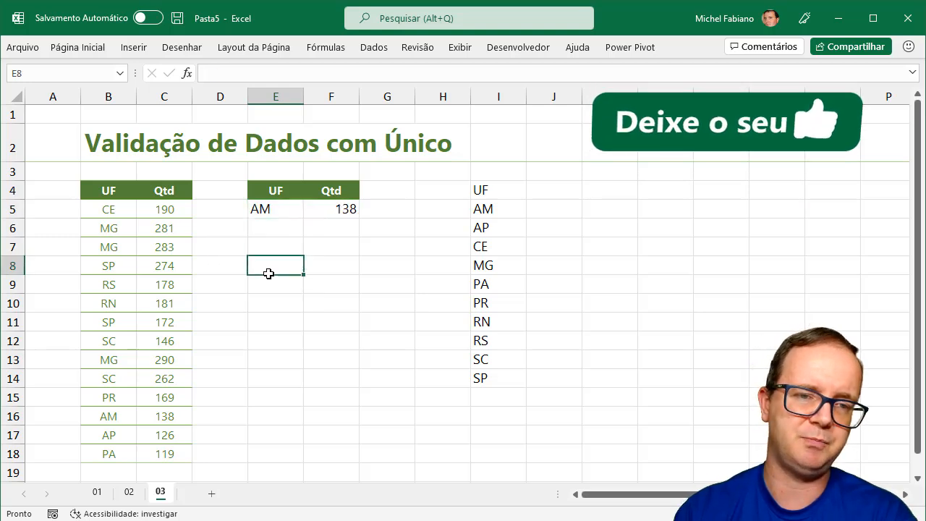